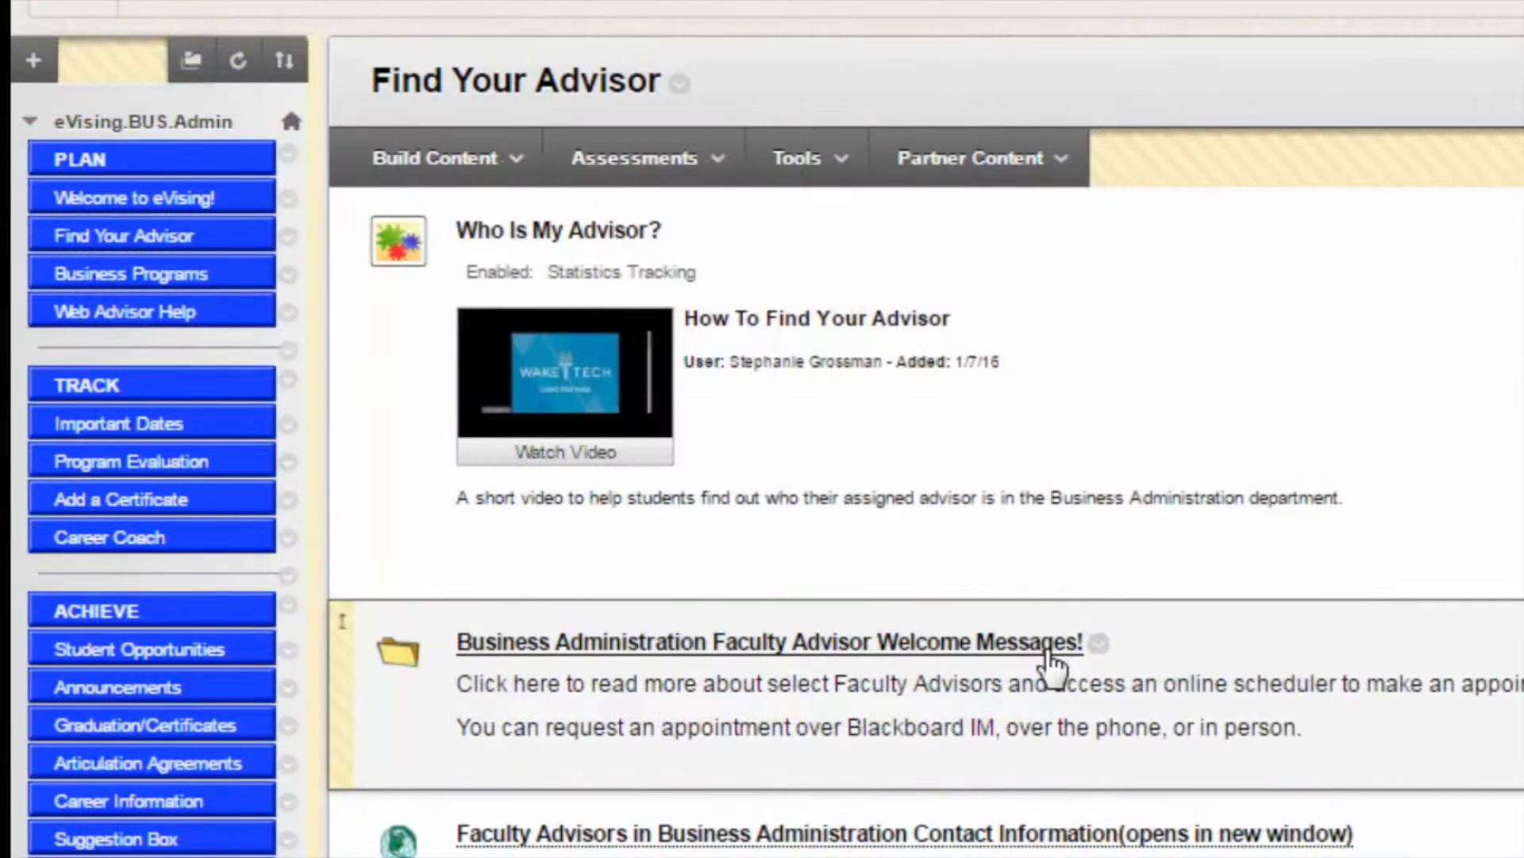
# Go to the Business Administration Faculty Advisor Welcome Messages page
pyautogui.click(952, 644)
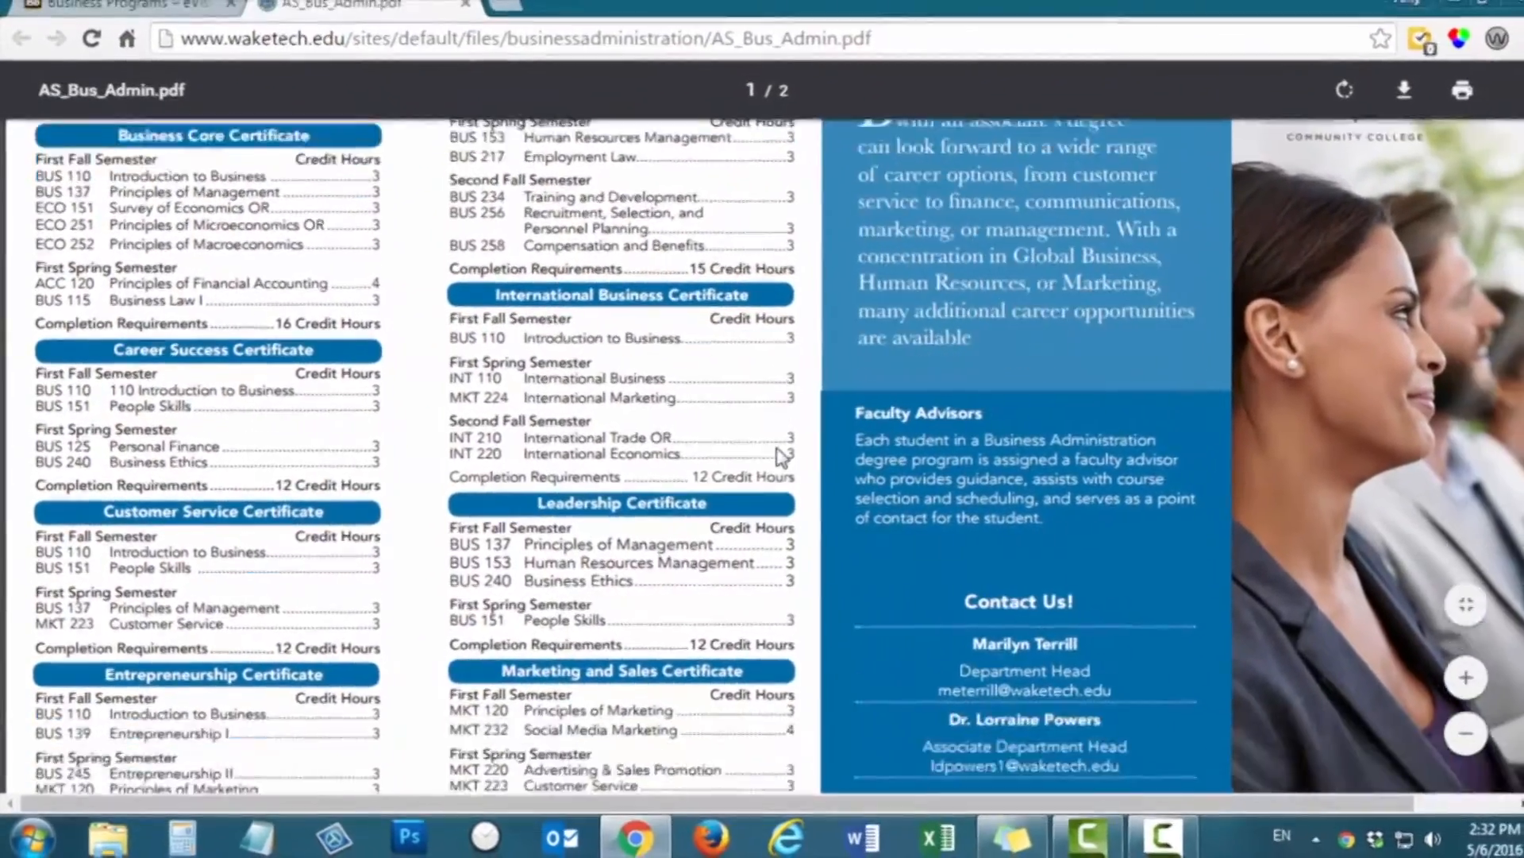
pyautogui.scroll(-5, 774, 452)
pyautogui.scroll(-5, 769, 462)
pyautogui.scroll(-3, 768, 463)
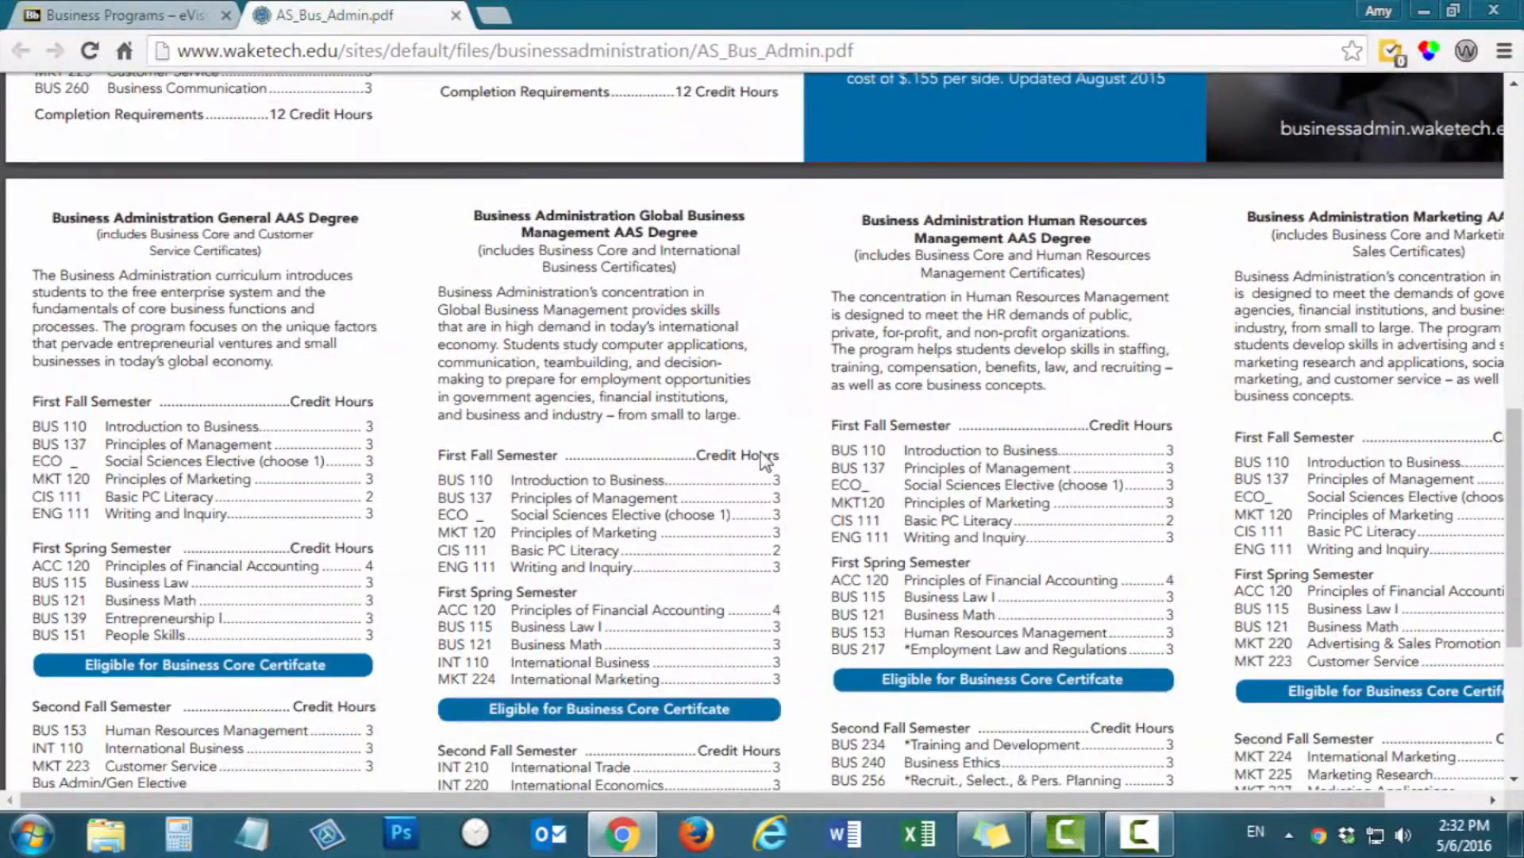
pyautogui.scroll(-2, 766, 462)
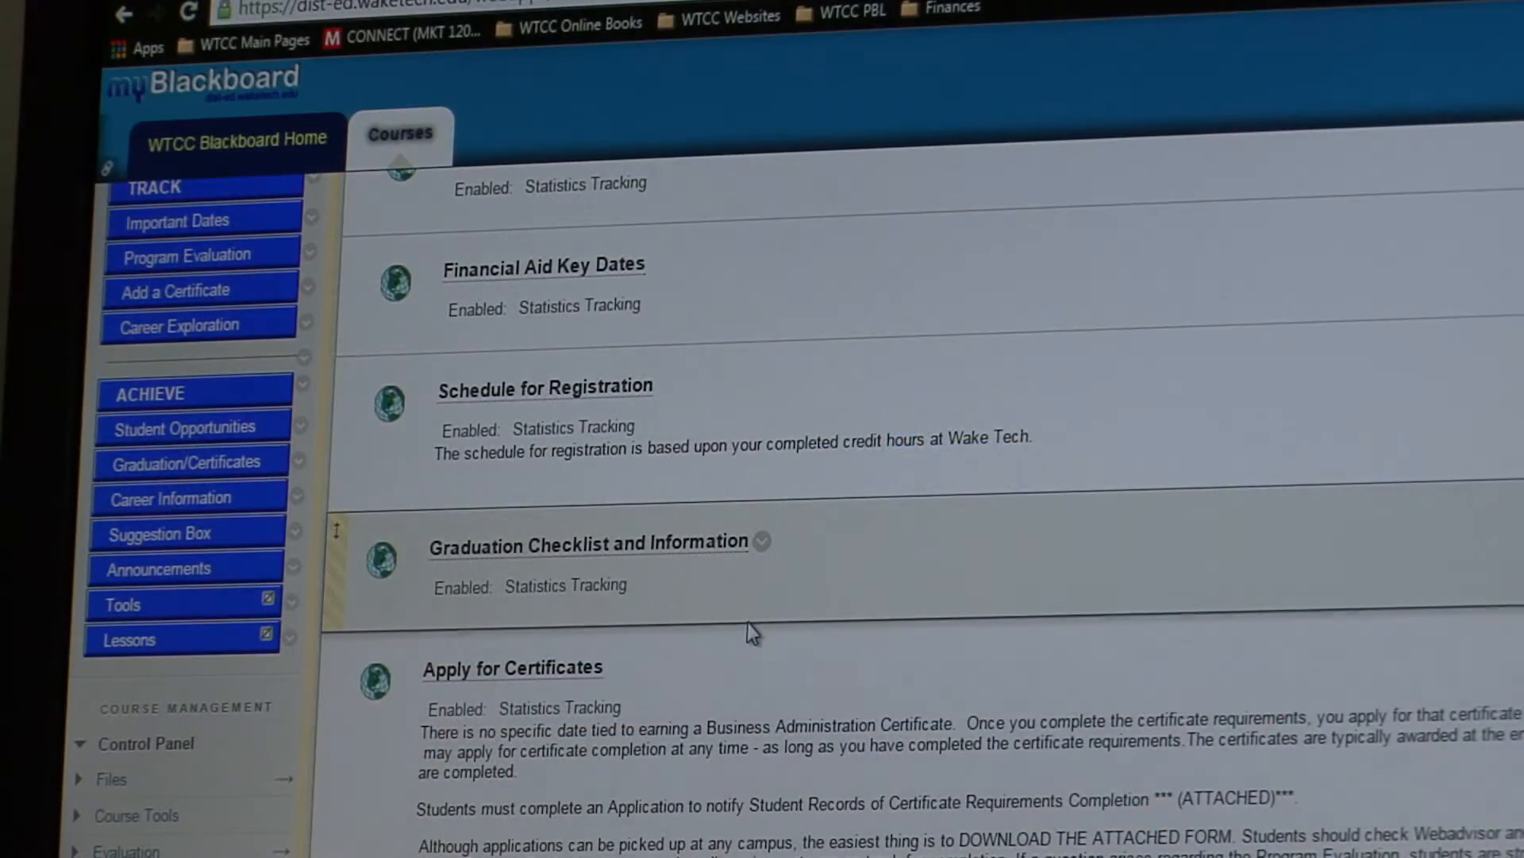
pyautogui.scroll(-3, 749, 623)
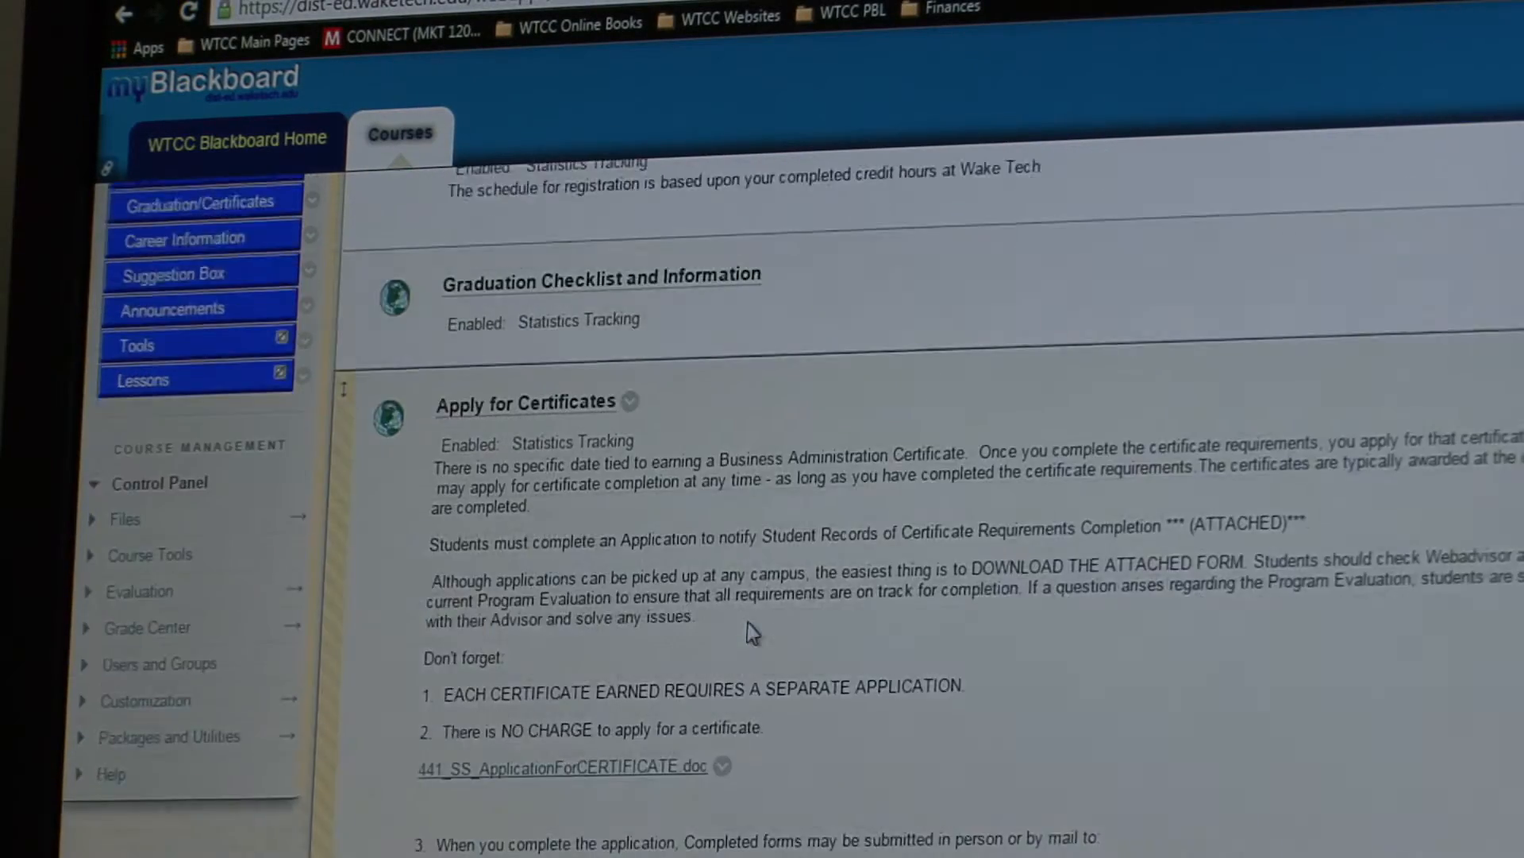
pyautogui.scroll(-2, 748, 624)
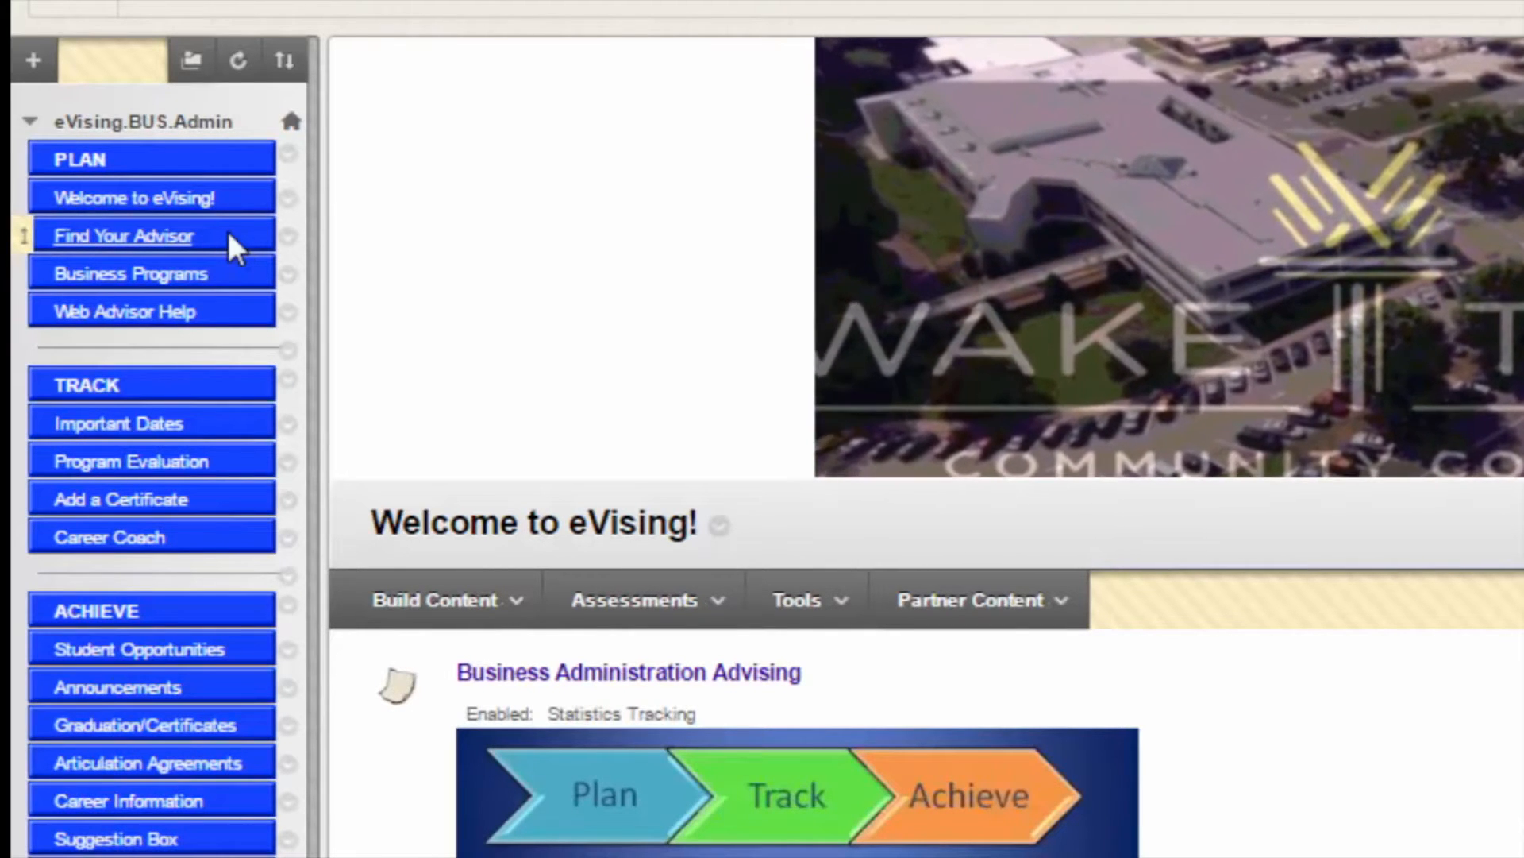
pyautogui.click(227, 237)
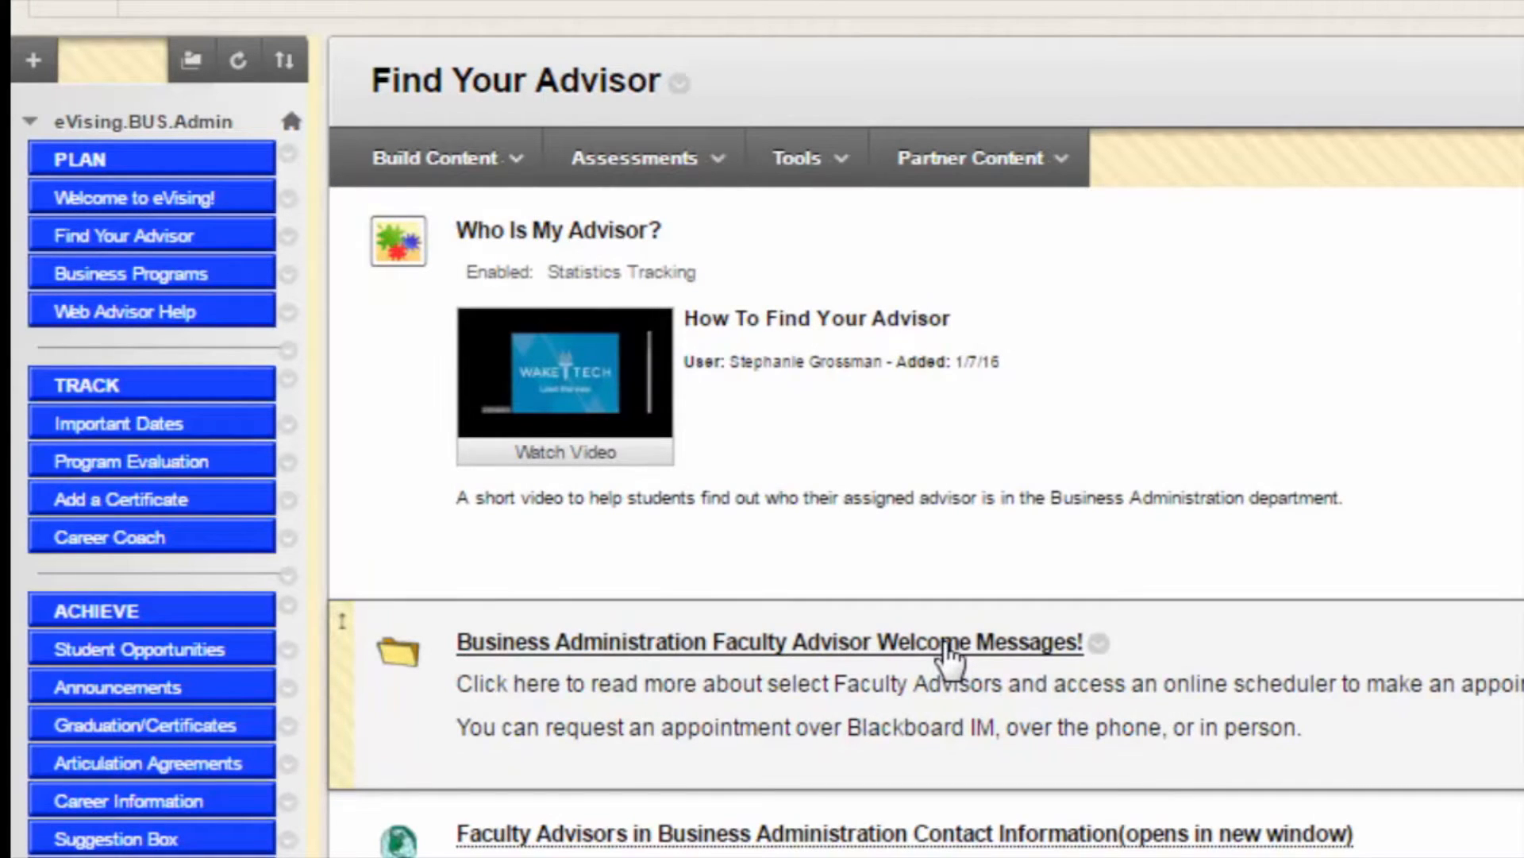
# Go to the Faculty Advisor Welcome Messages page from the advisor section
pyautogui.click(949, 650)
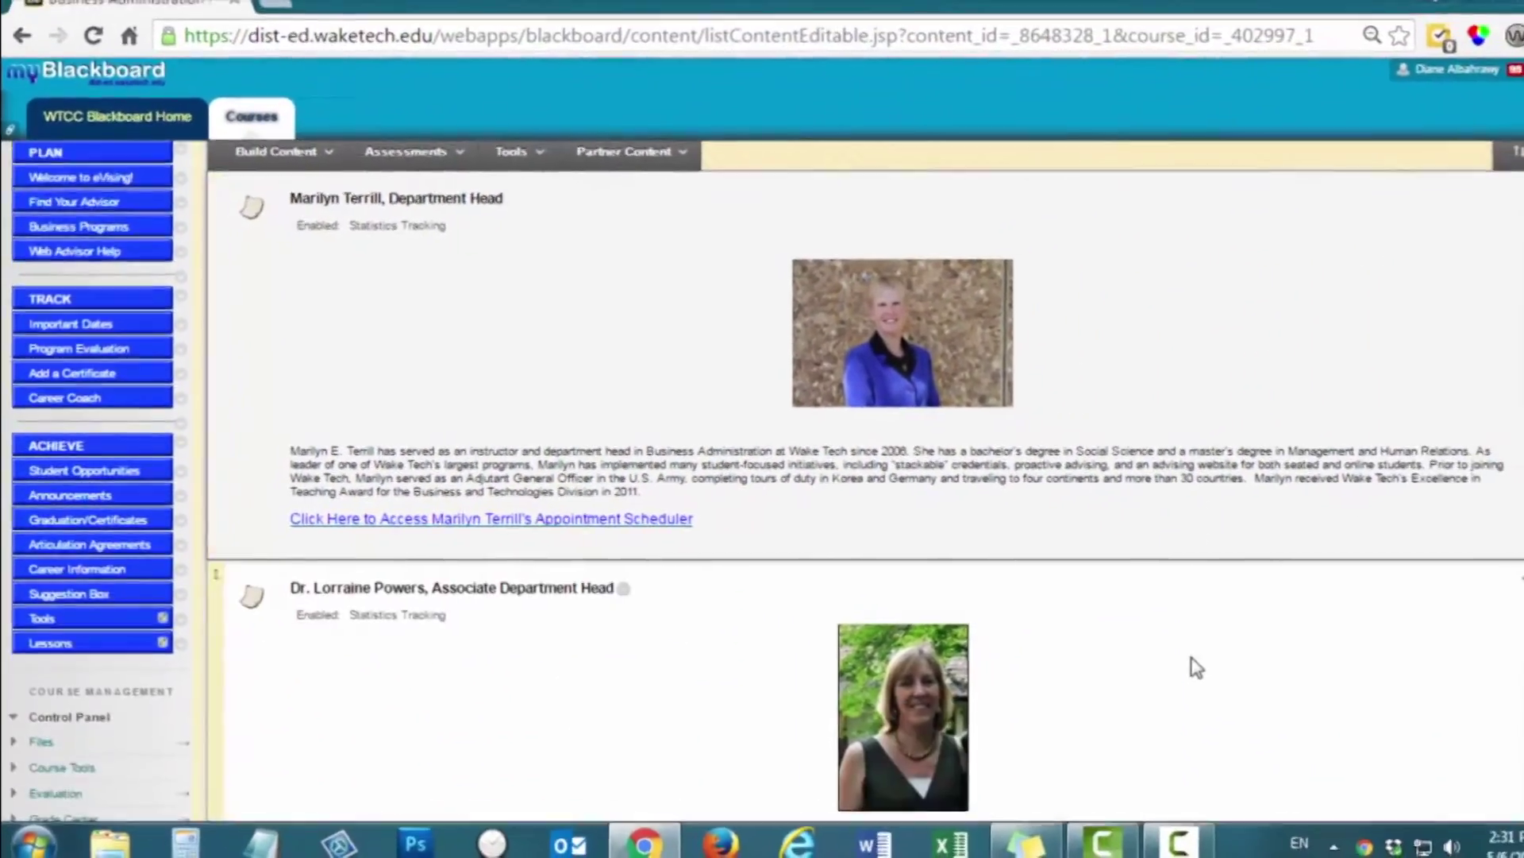
pyautogui.scroll(-1, 1153, 660)
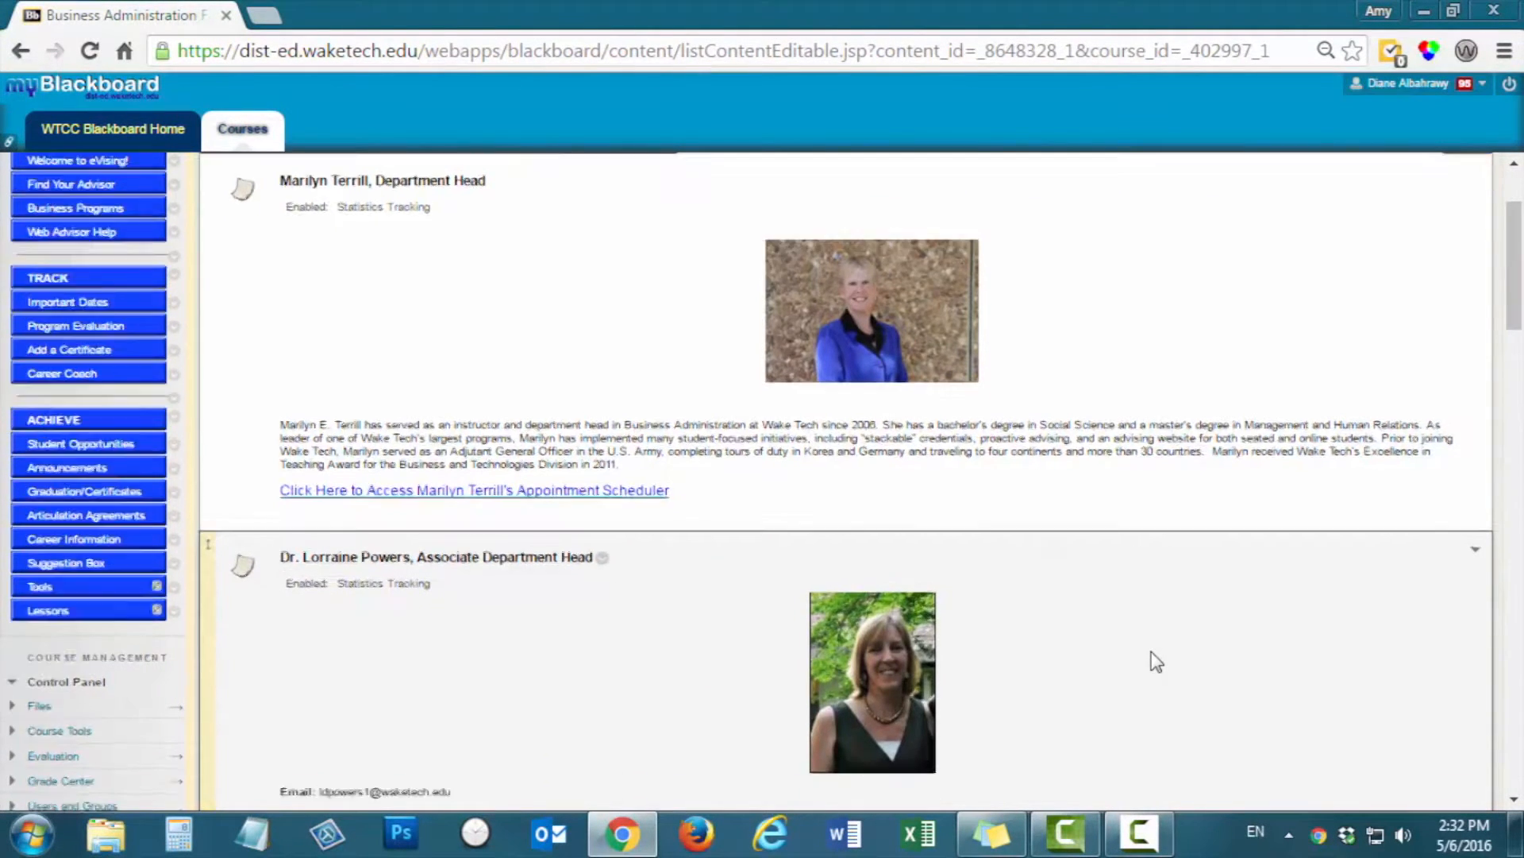
pyautogui.scroll(-3, 1154, 659)
pyautogui.scroll(-2, 1155, 661)
pyautogui.scroll(-3, 1154, 661)
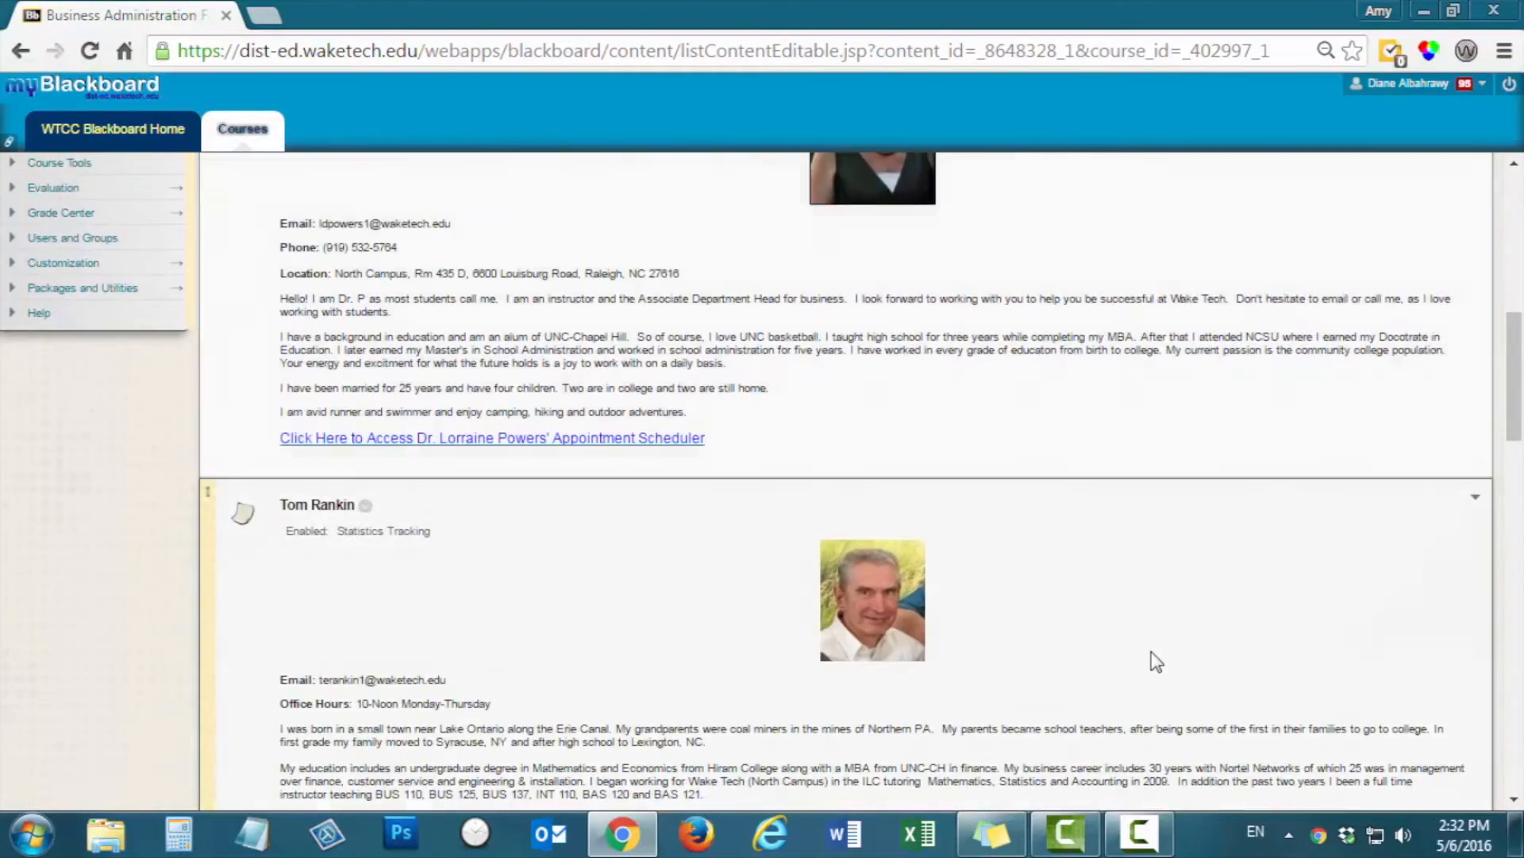
pyautogui.scroll(-2, 1155, 659)
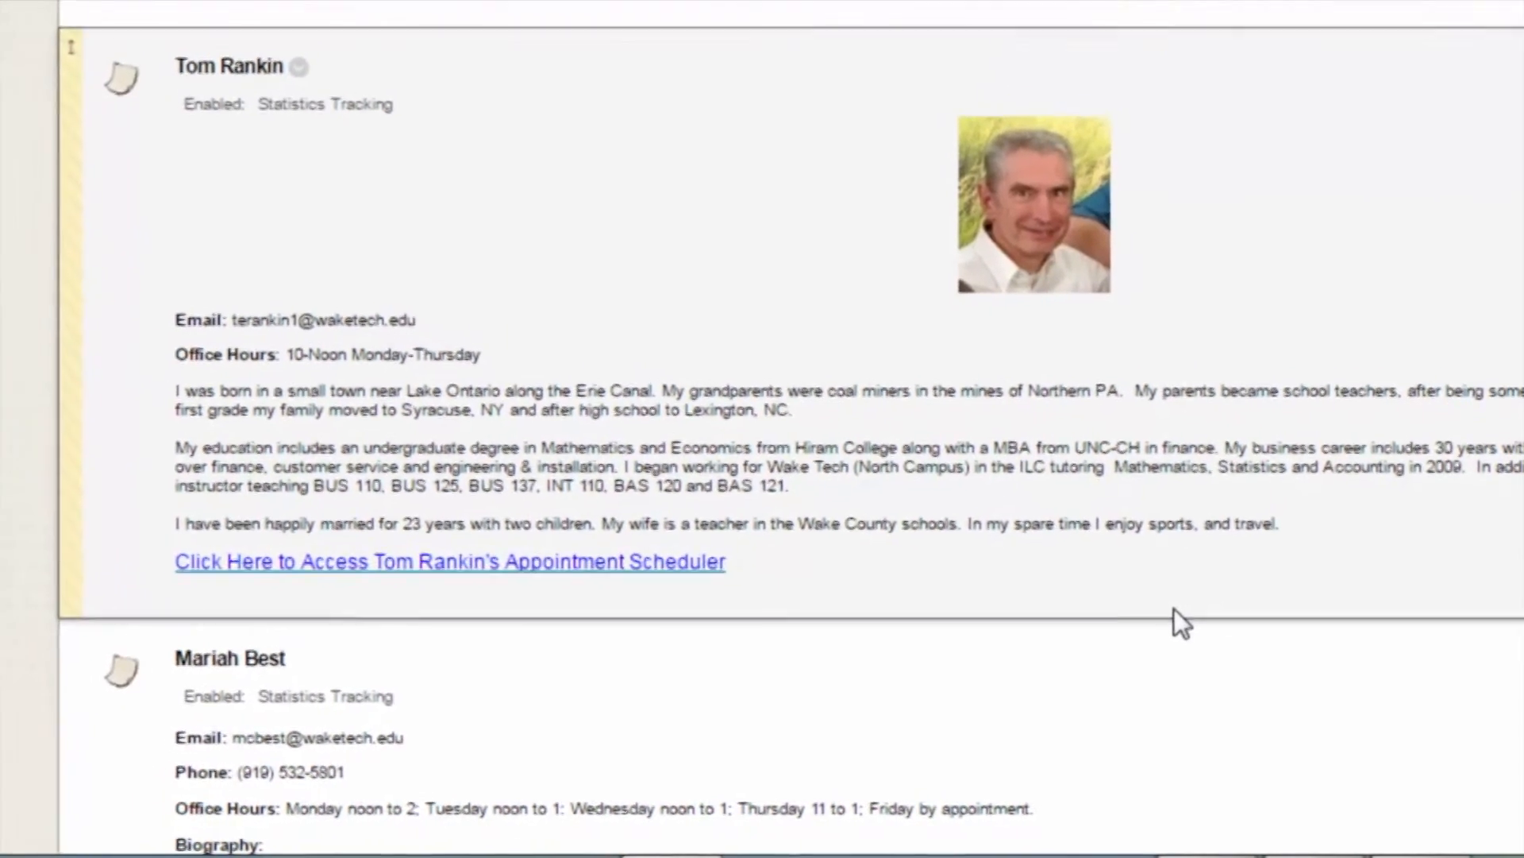
pyautogui.scroll(4, 1208, 630)
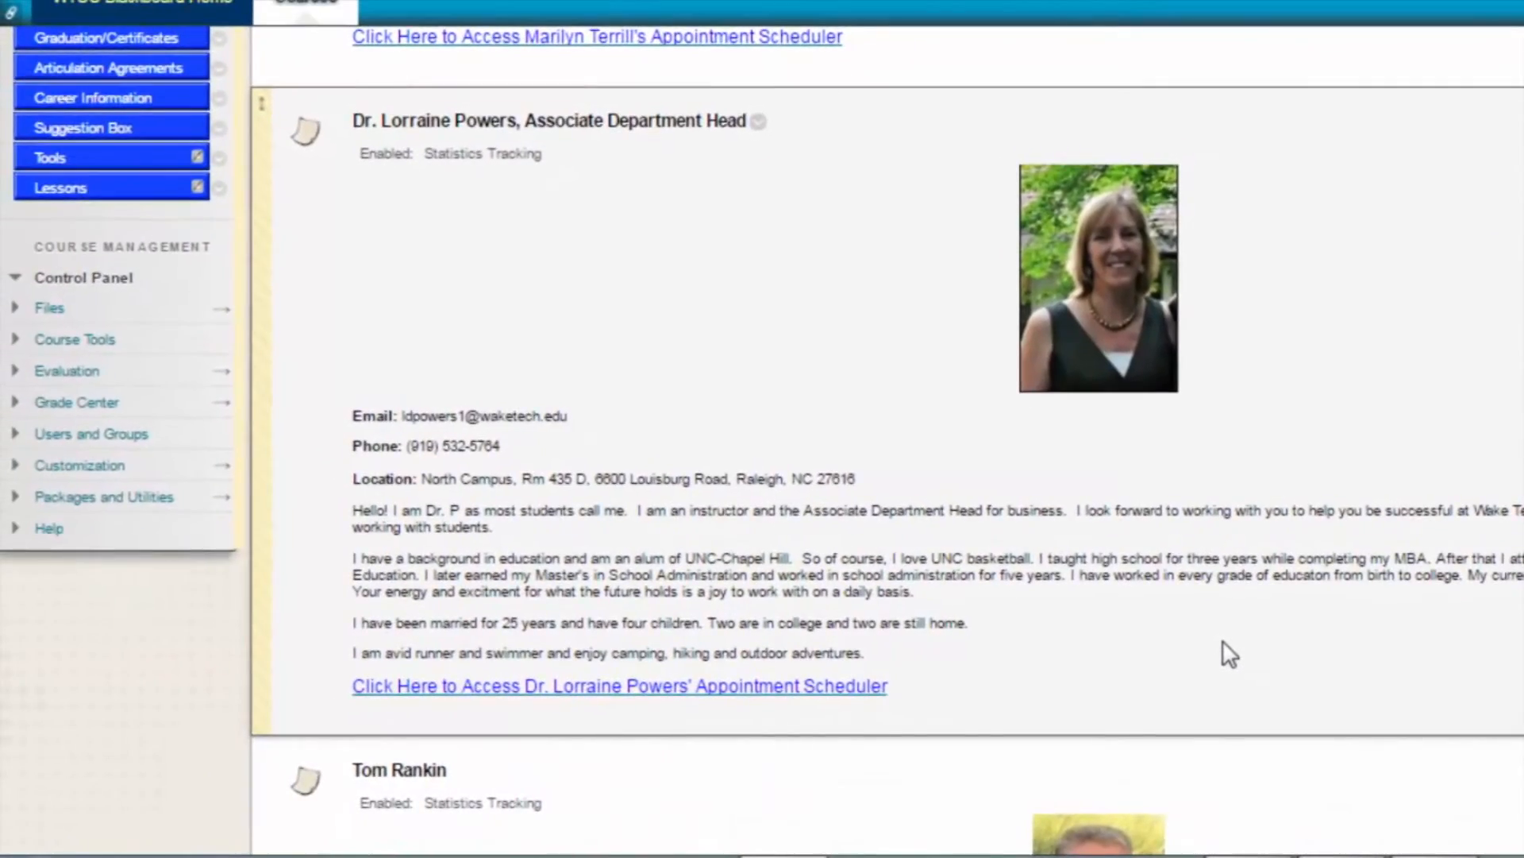
pyautogui.scroll(1, 1222, 640)
pyautogui.scroll(5, 1222, 640)
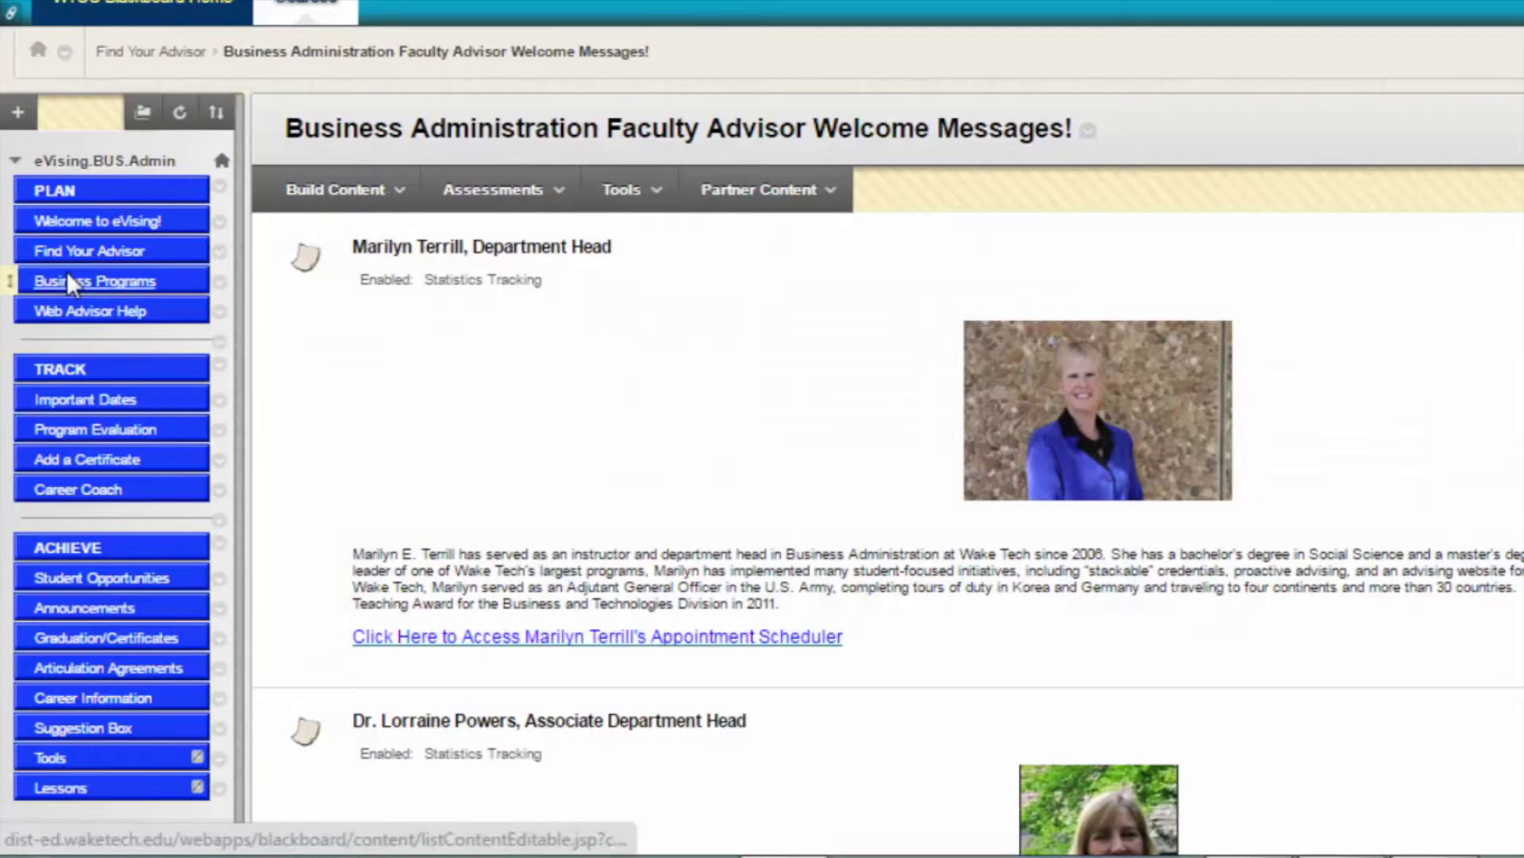
# Go to the Business Programs page from the course menu
pyautogui.click(66, 282)
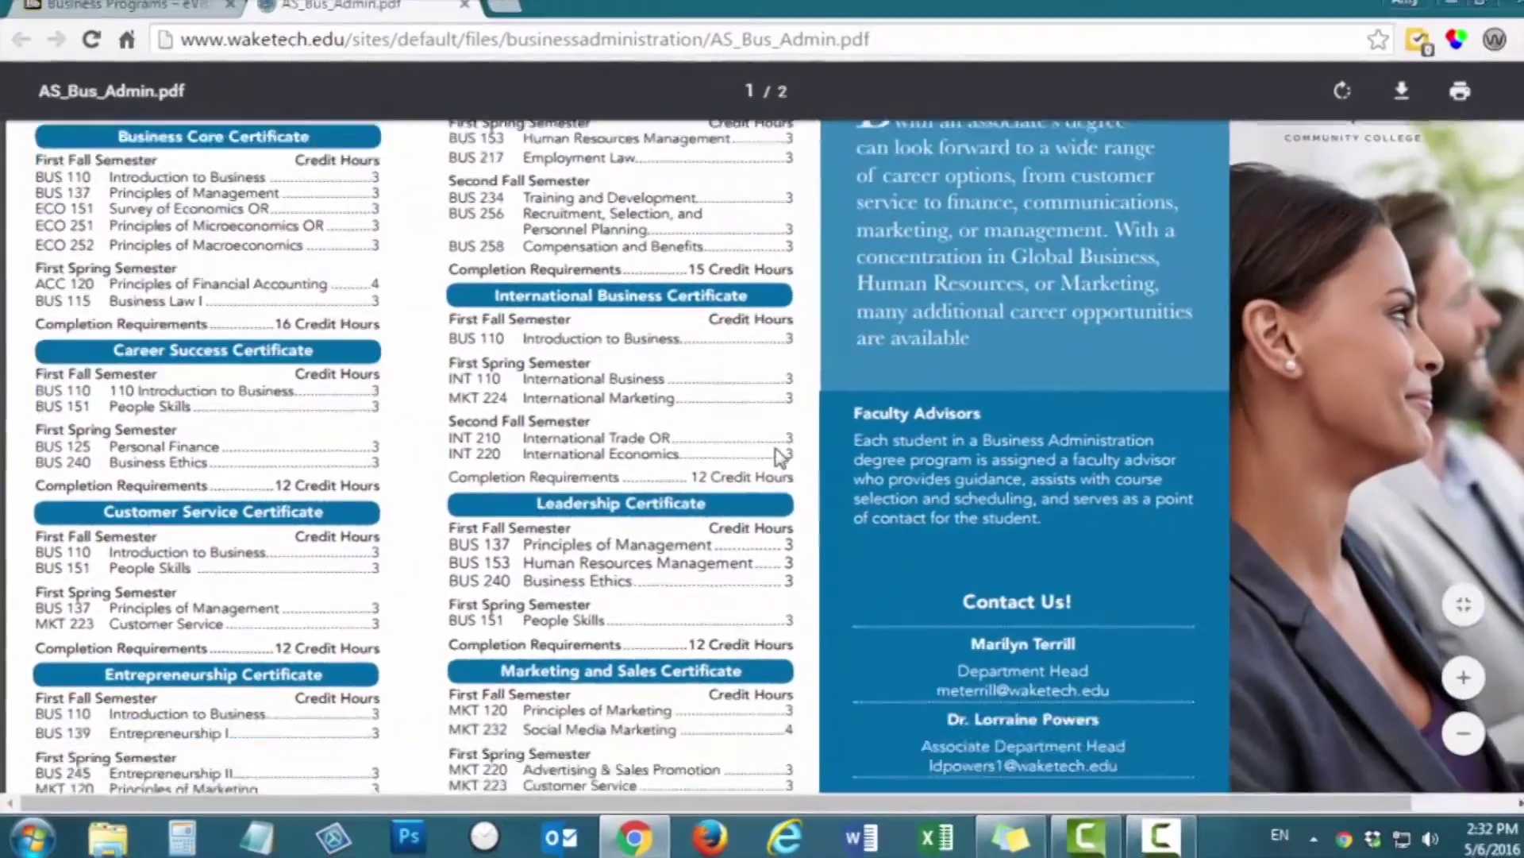
pyautogui.scroll(-5, 786, 453)
pyautogui.scroll(-5, 786, 454)
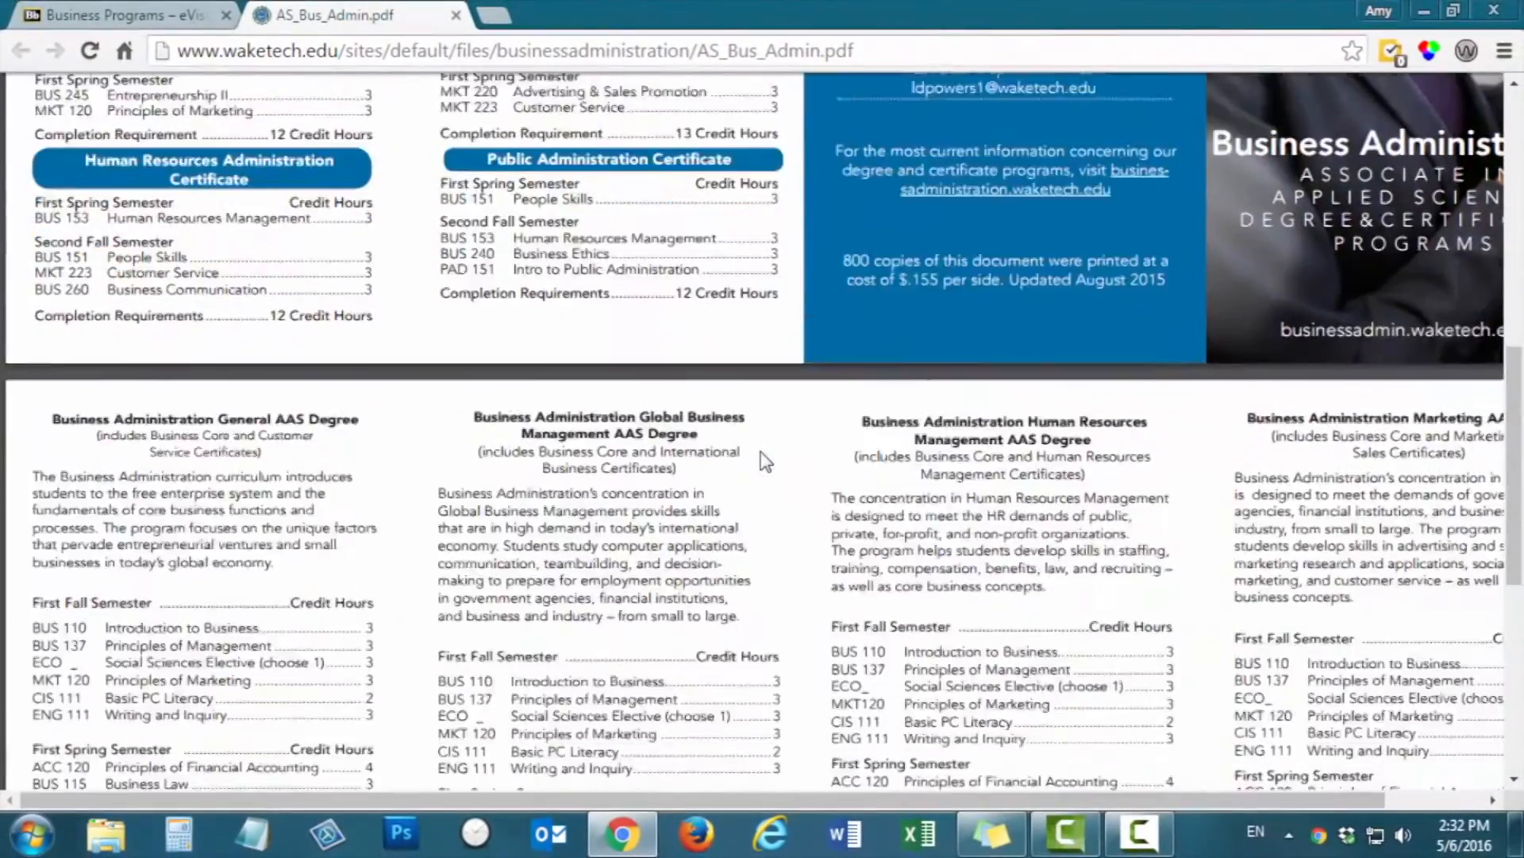
pyautogui.scroll(-3, 764, 462)
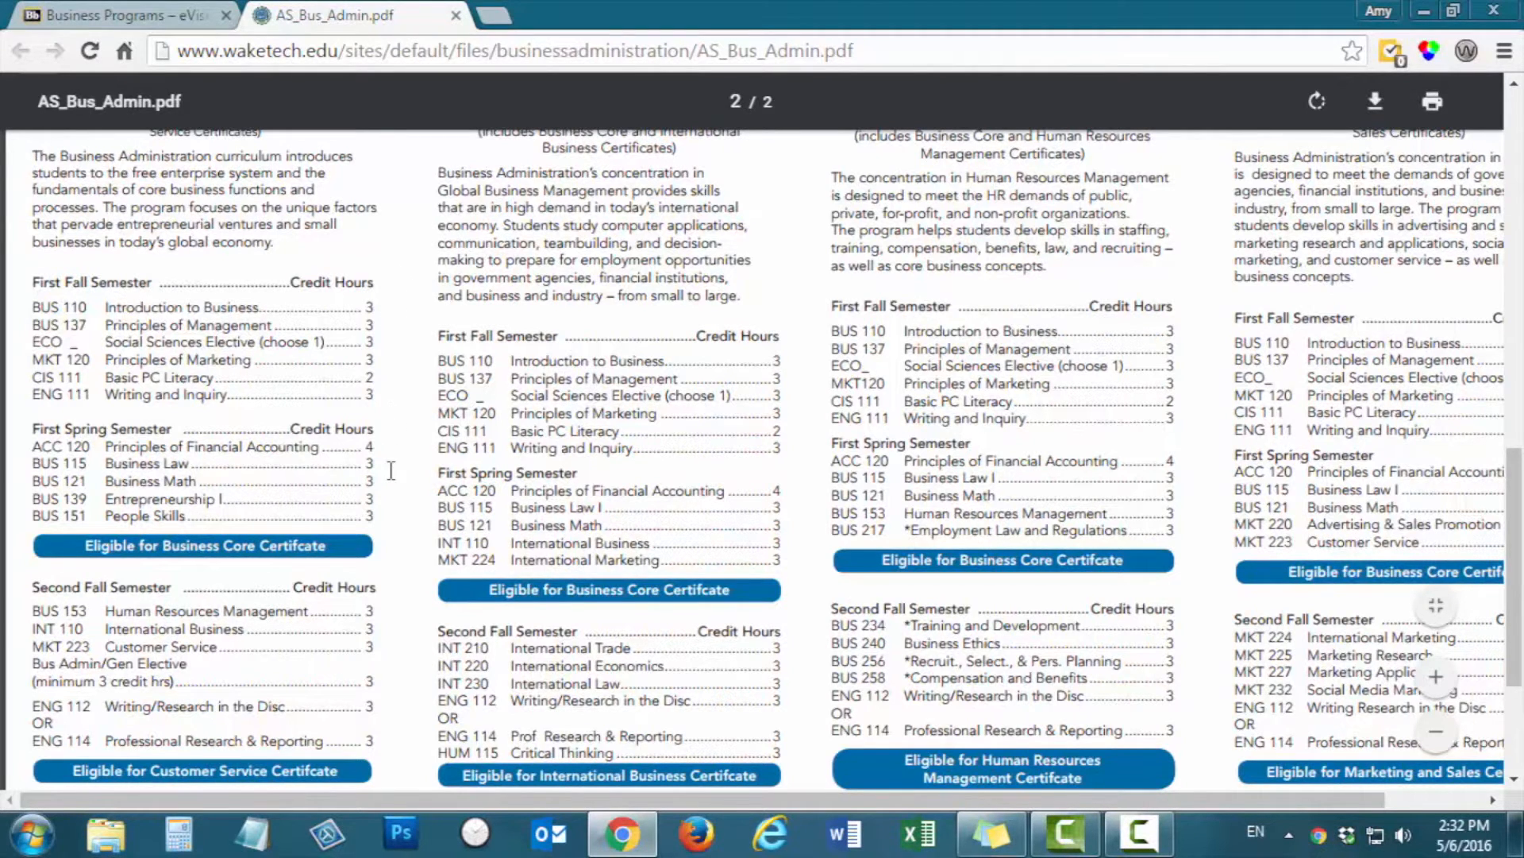
pyautogui.scroll(-2, 392, 501)
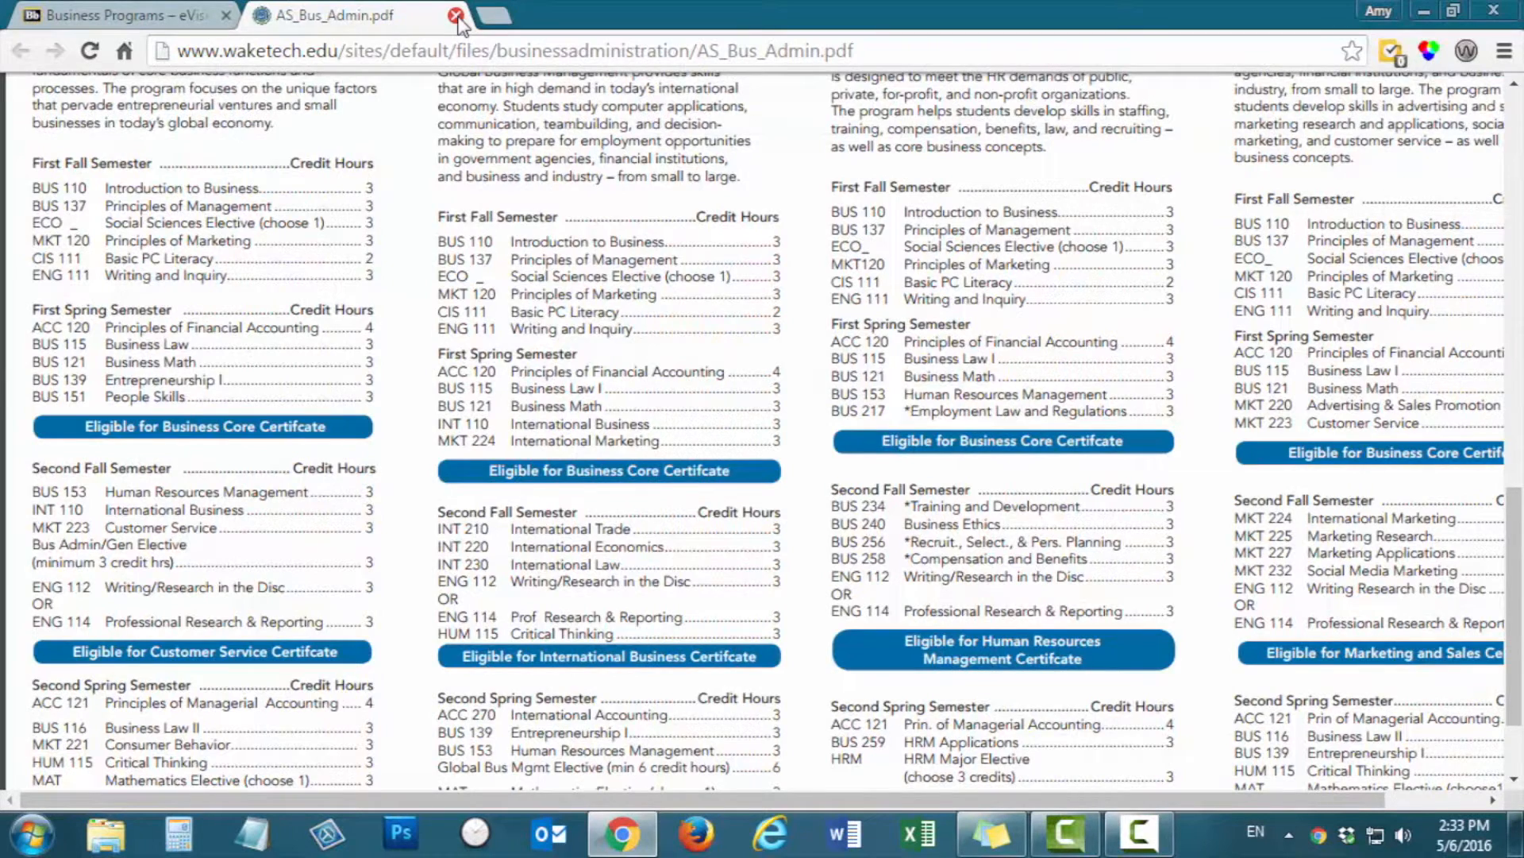
# Close the AS_Bus_Admin.pdf brochure tab to return to Blackboard
pyautogui.click(459, 17)
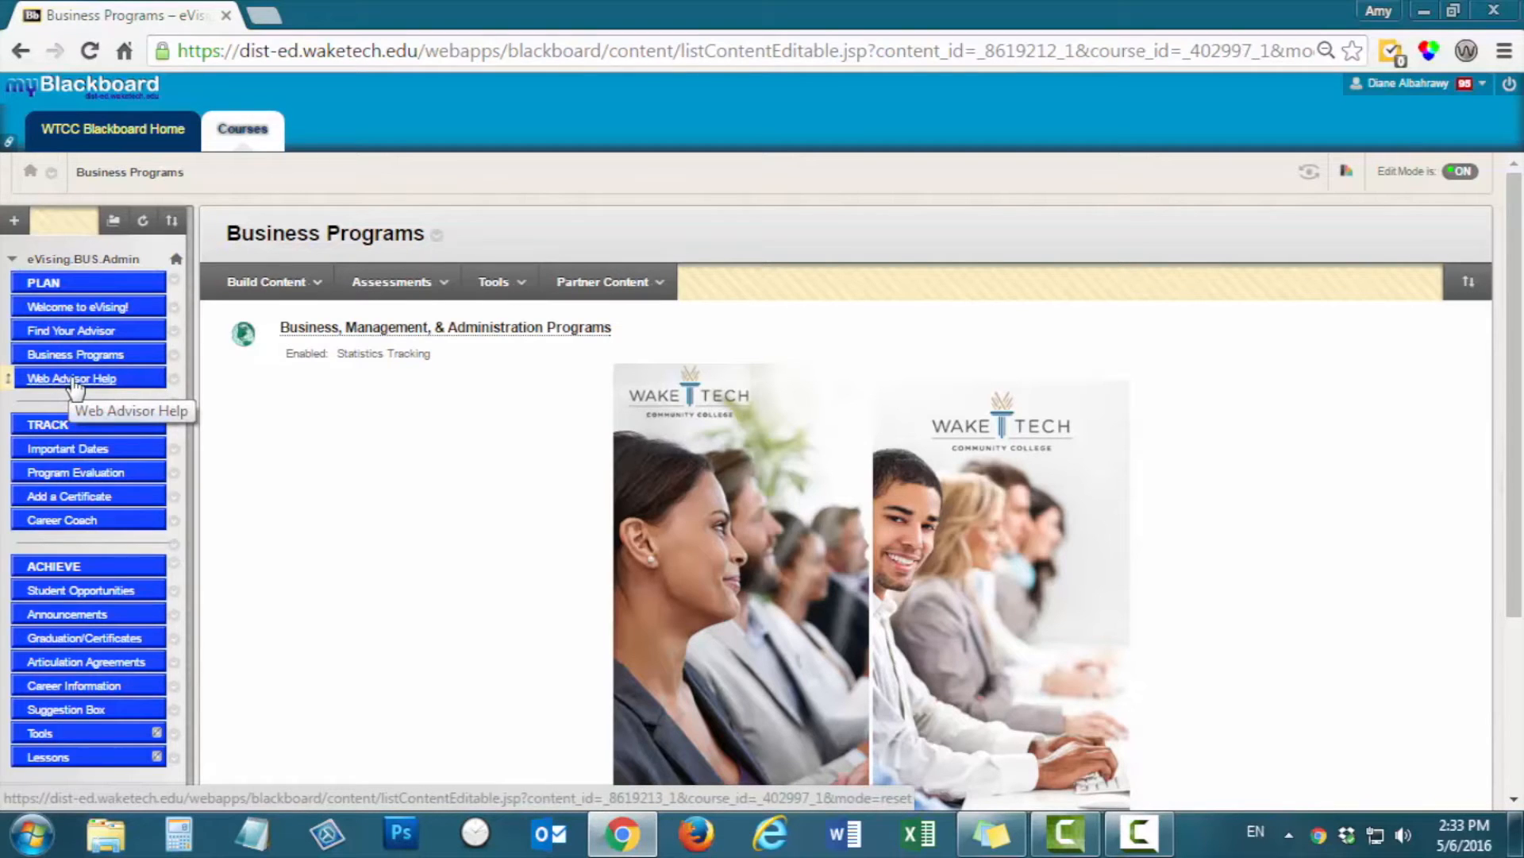
# Go to the Web Advisor Help page from the course menu
pyautogui.click(72, 379)
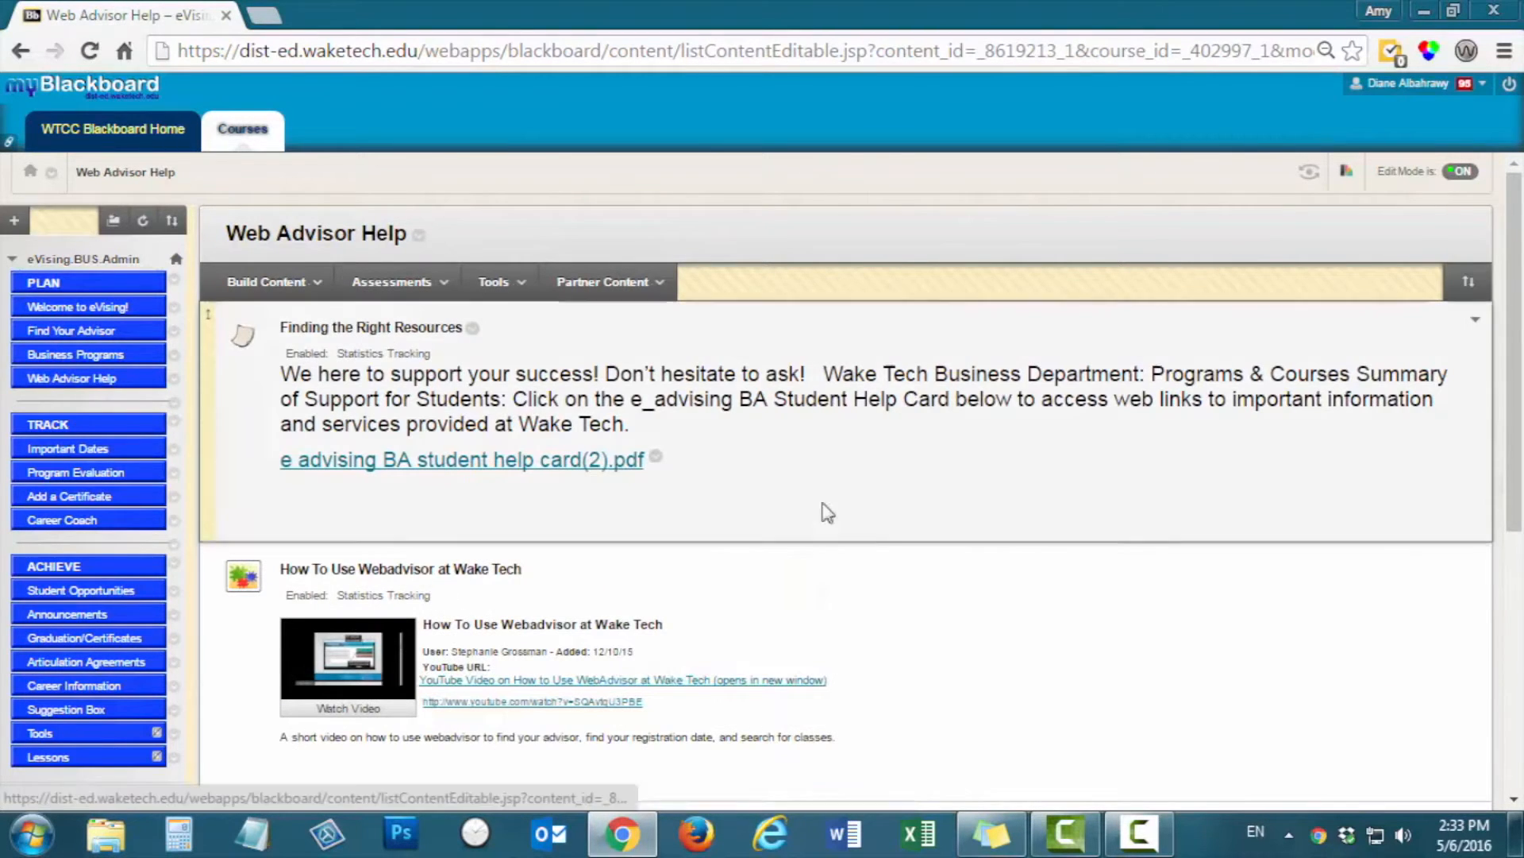
pyautogui.scroll(-2, 894, 537)
pyautogui.scroll(-2, 894, 538)
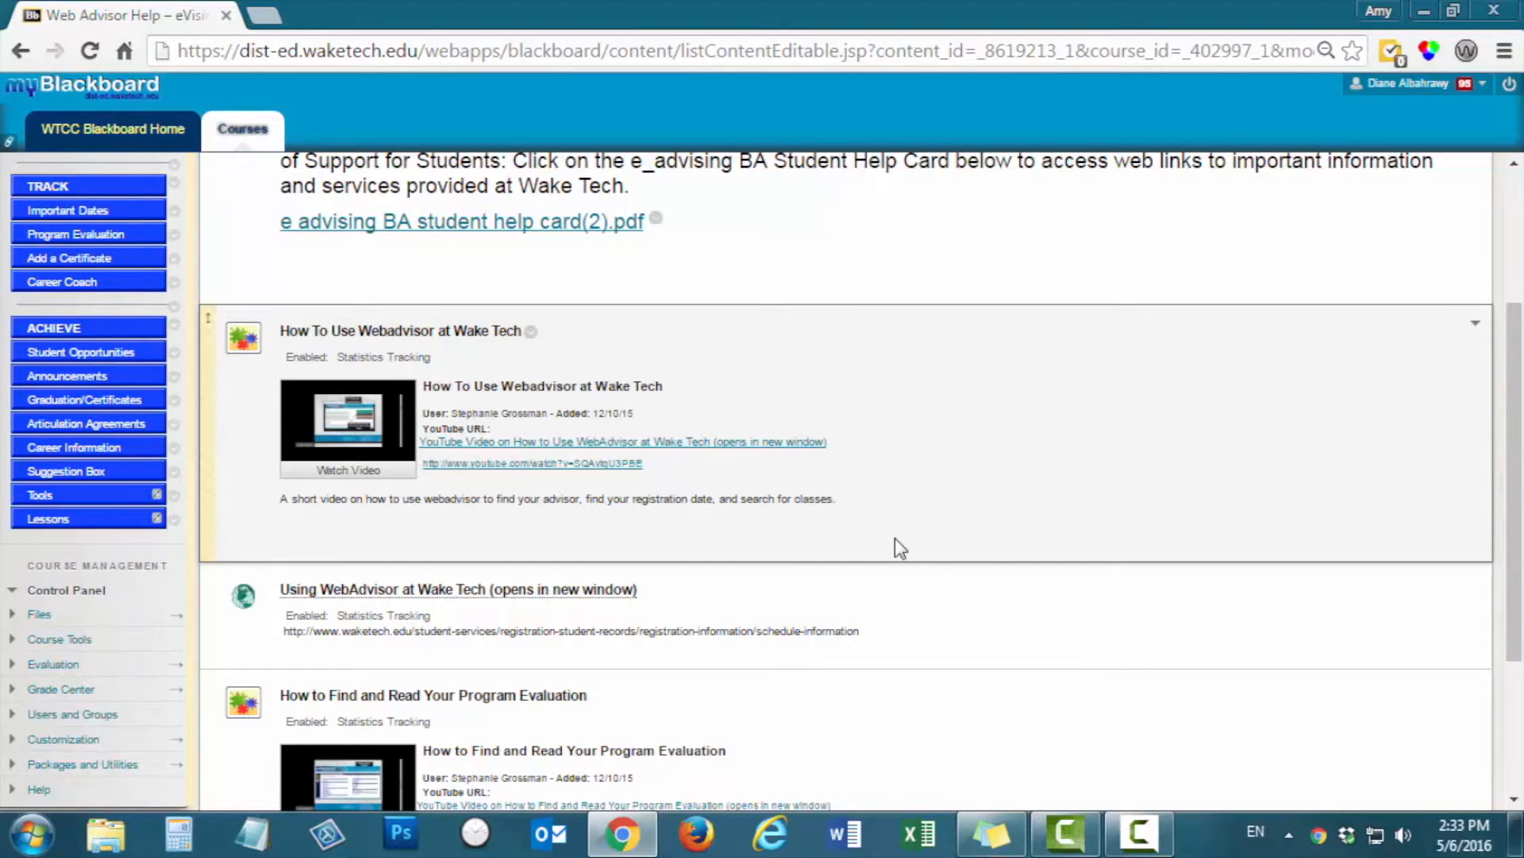
pyautogui.scroll(-1, 895, 537)
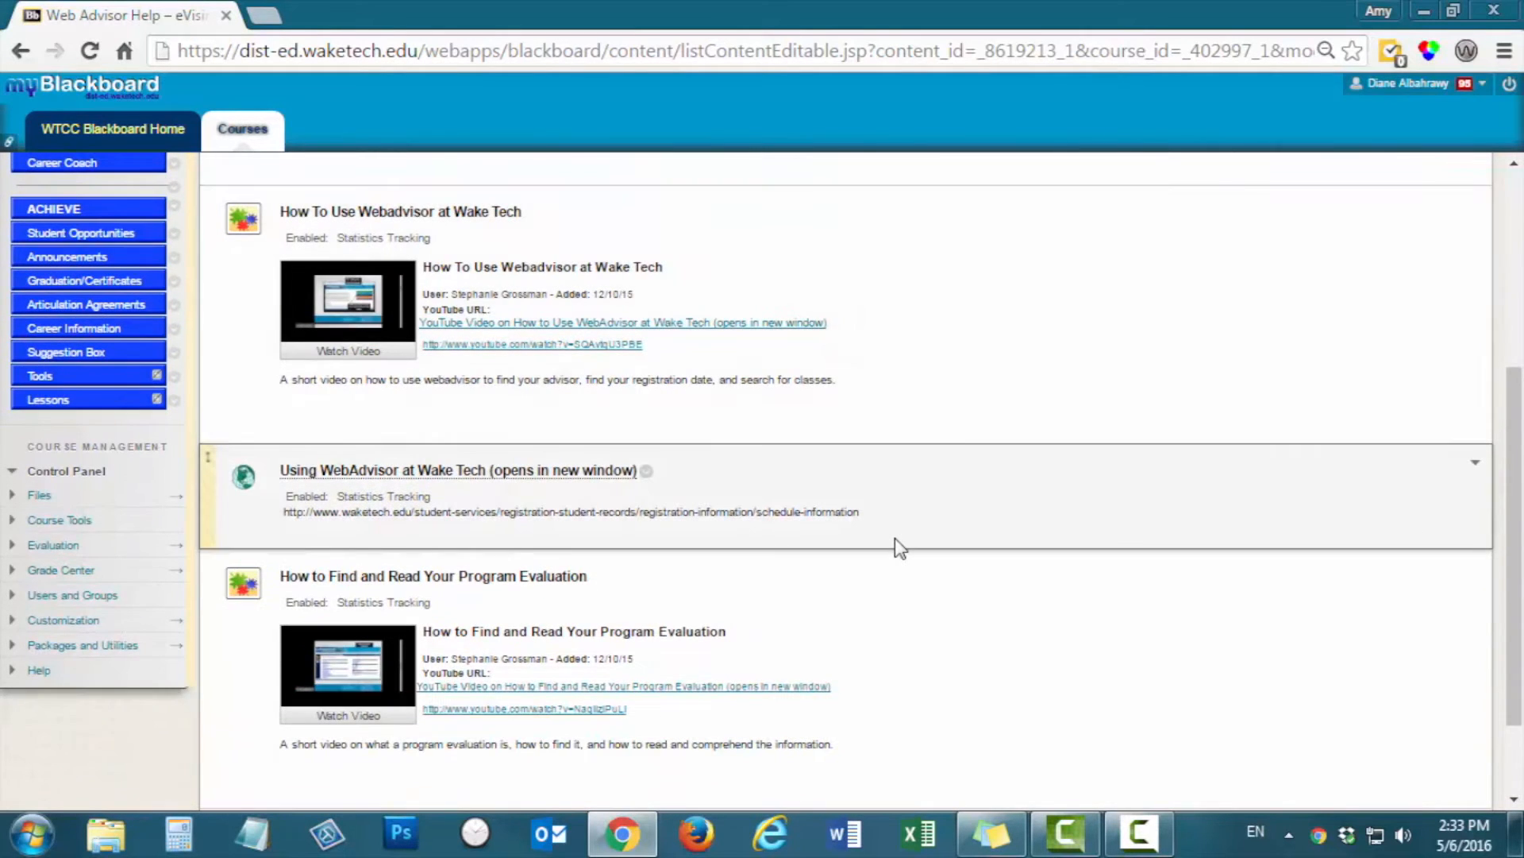
pyautogui.scroll(-1, 895, 538)
pyautogui.scroll(-1, 895, 537)
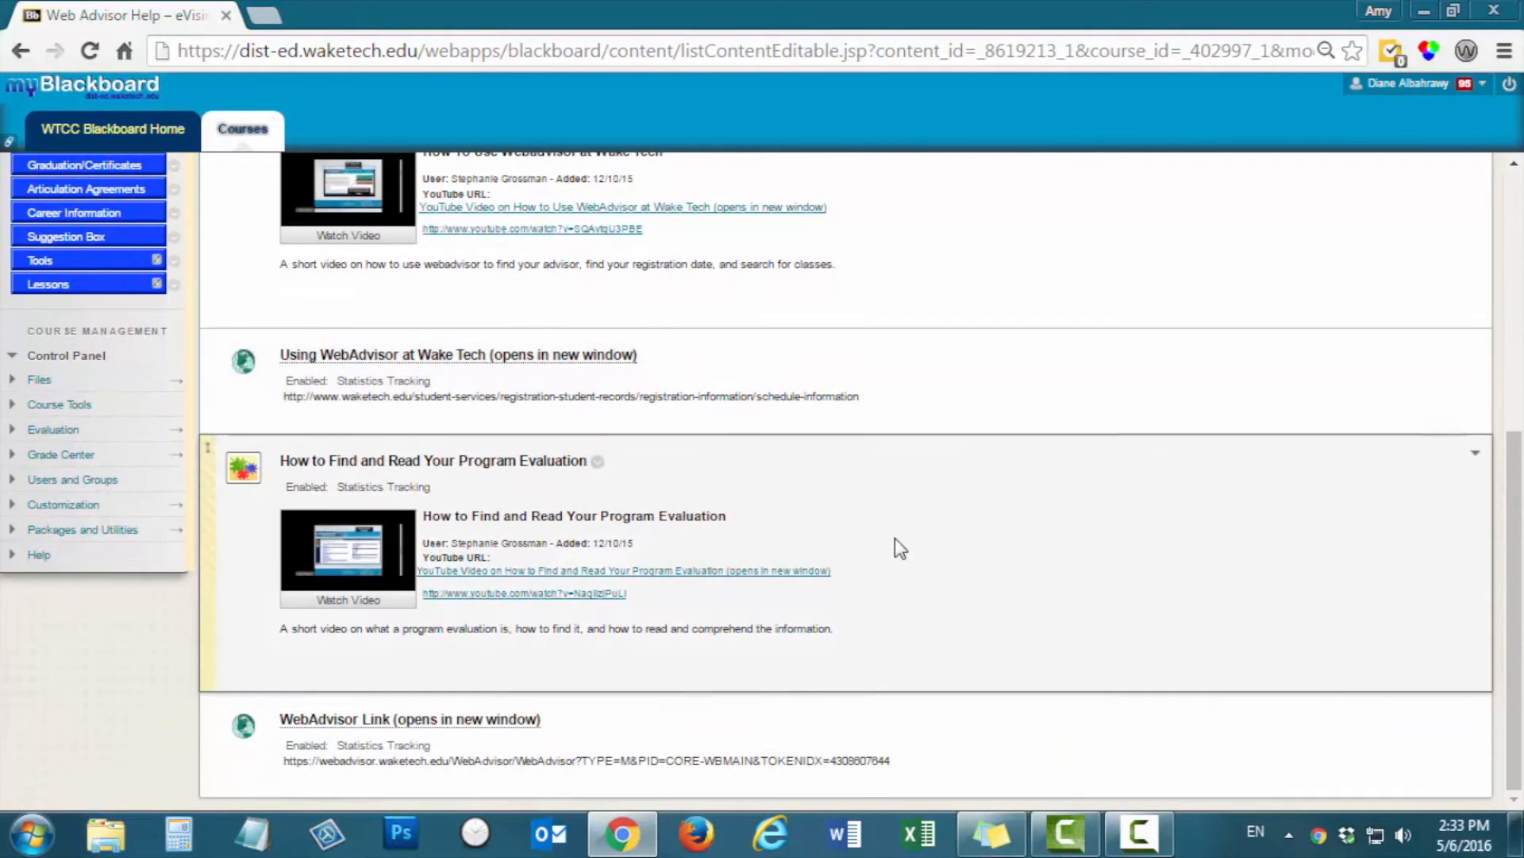
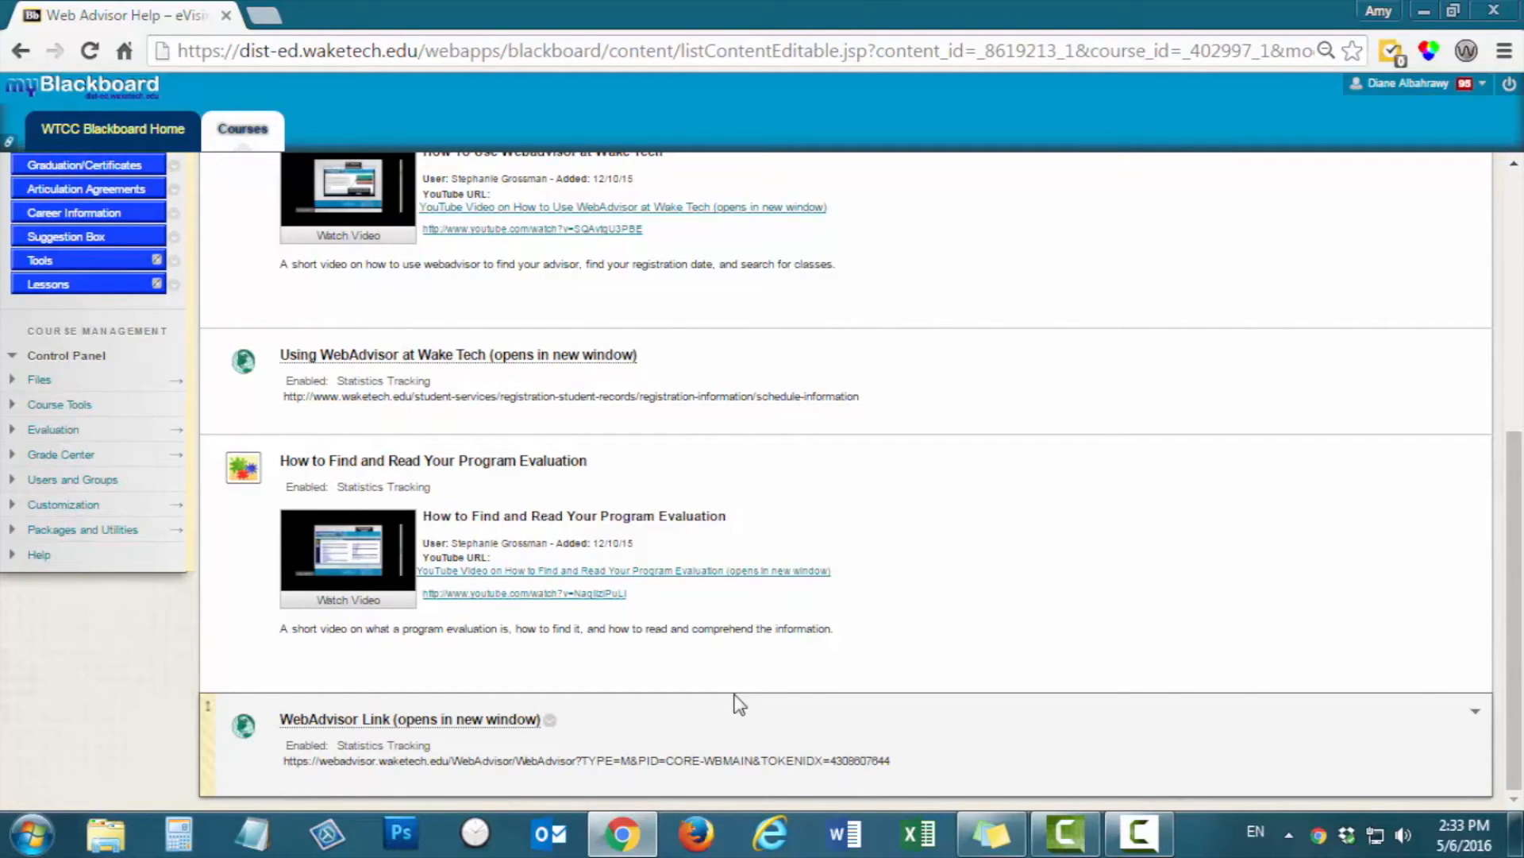
pyautogui.scroll(8, 739, 703)
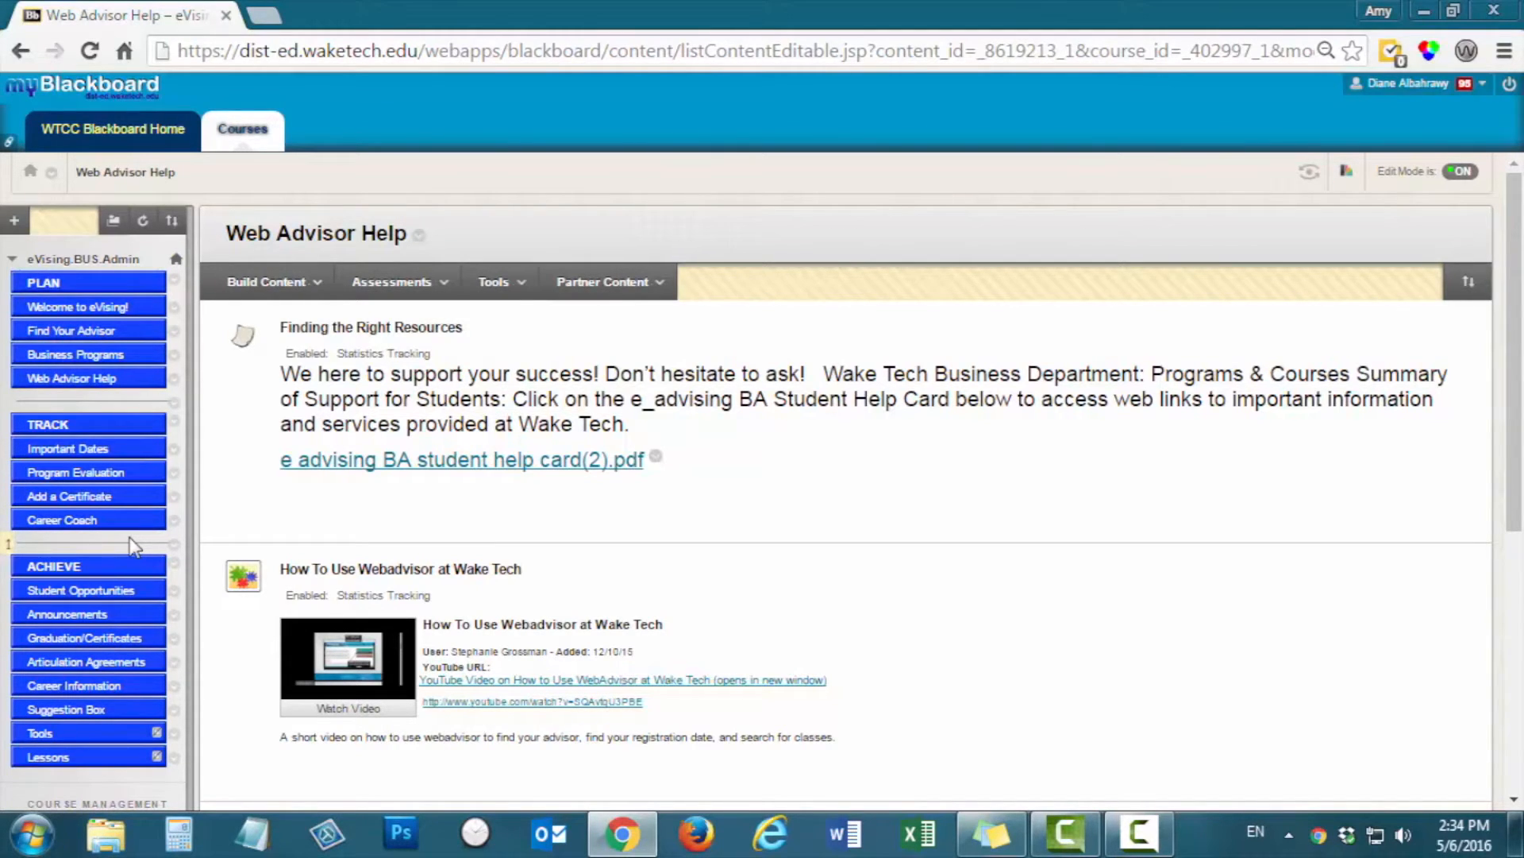
# Open the Important Dates page from the TRACK section of the course menu
pyautogui.click(95, 455)
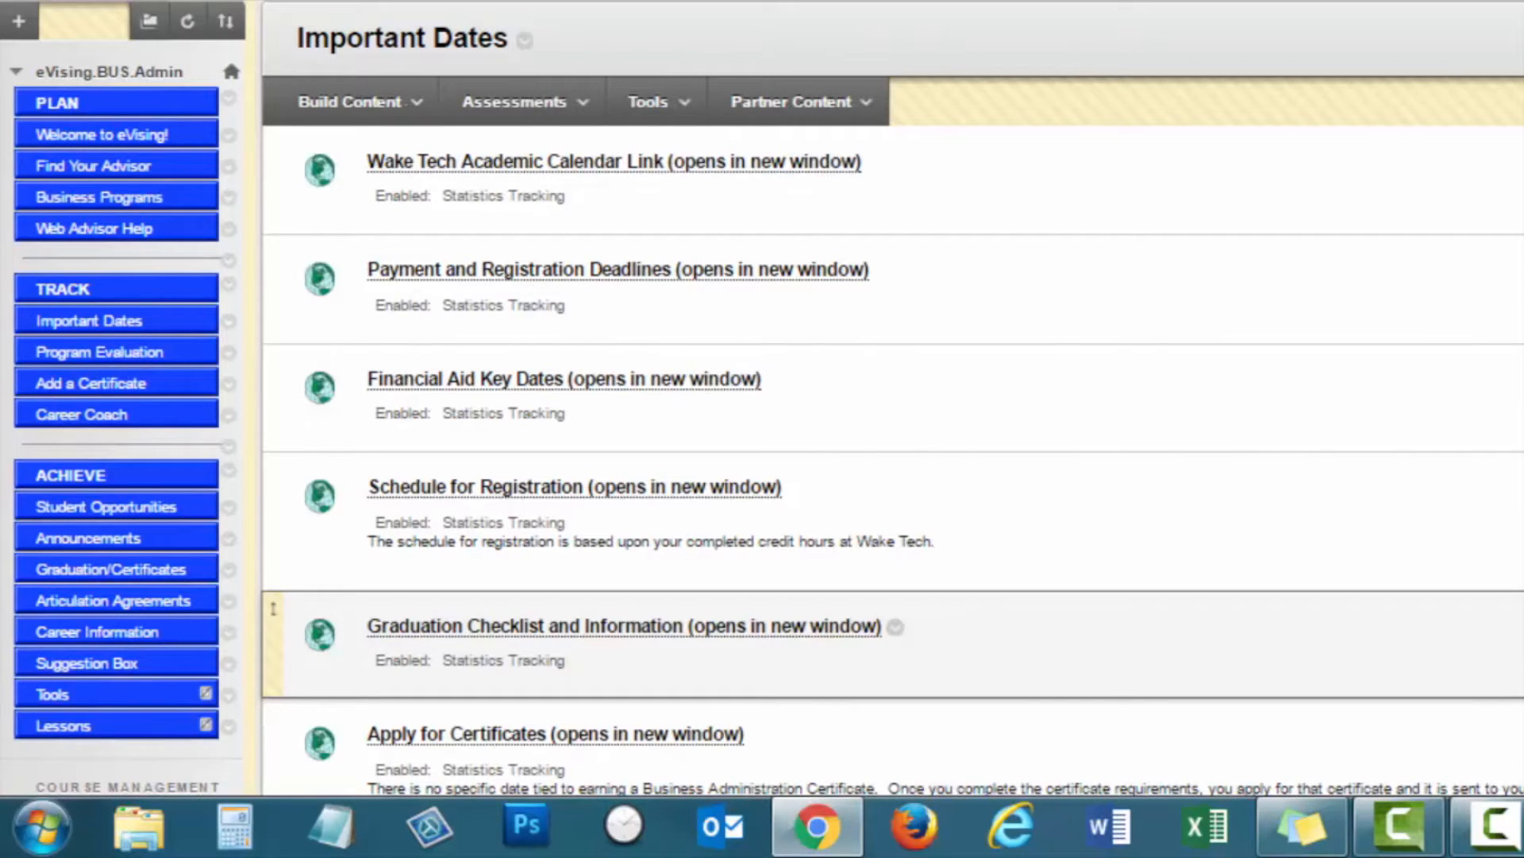
# View the Program Evaluation page, then move on to the Add a Certificate page
pyautogui.click(154, 358)
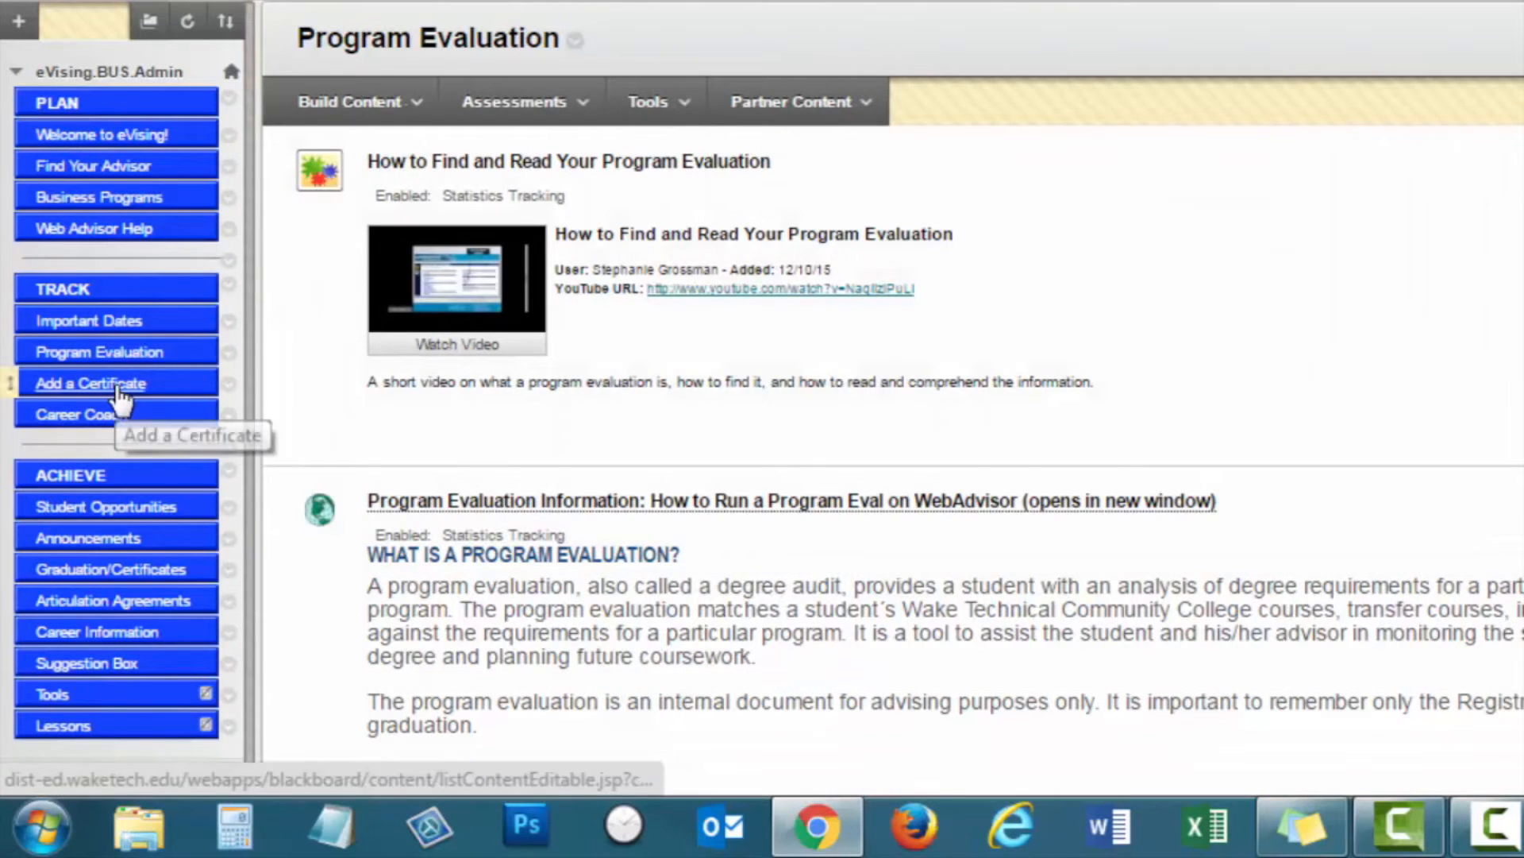
pyautogui.click(116, 385)
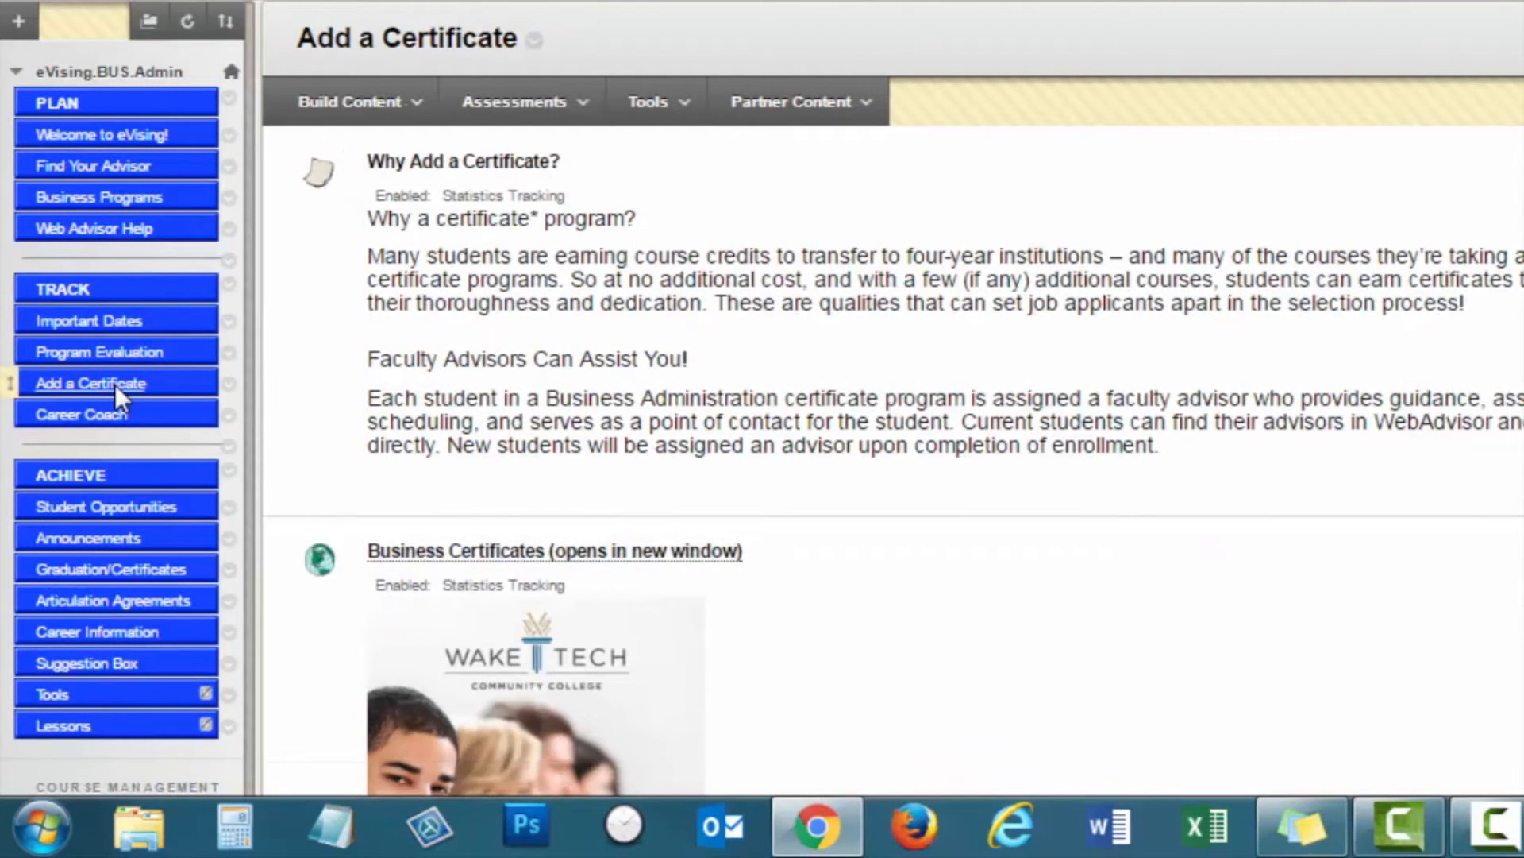
pyautogui.moveTo(843, 500)
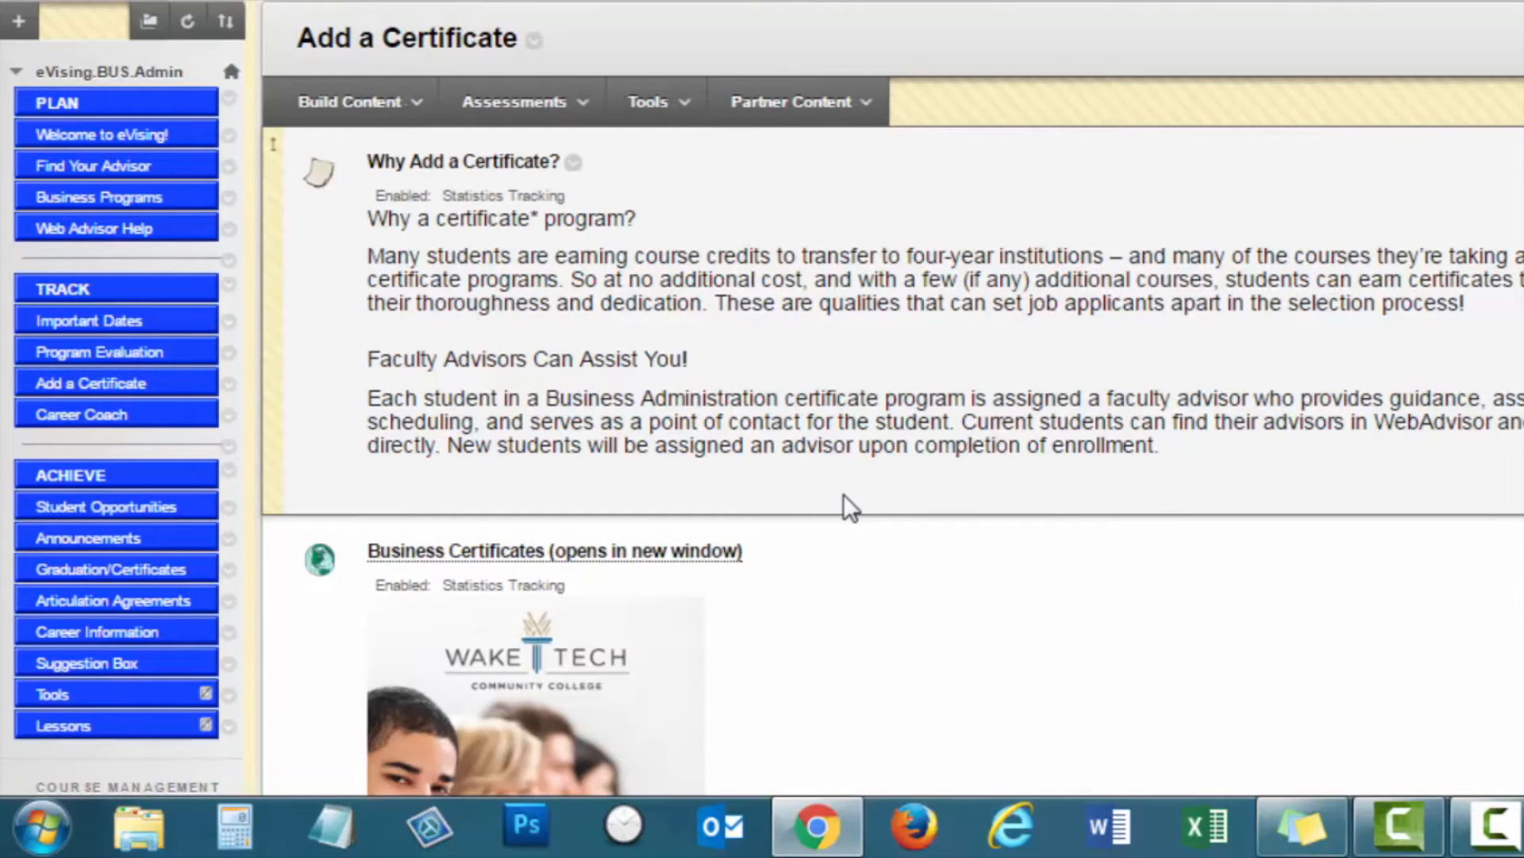
pyautogui.scroll(-3, 843, 495)
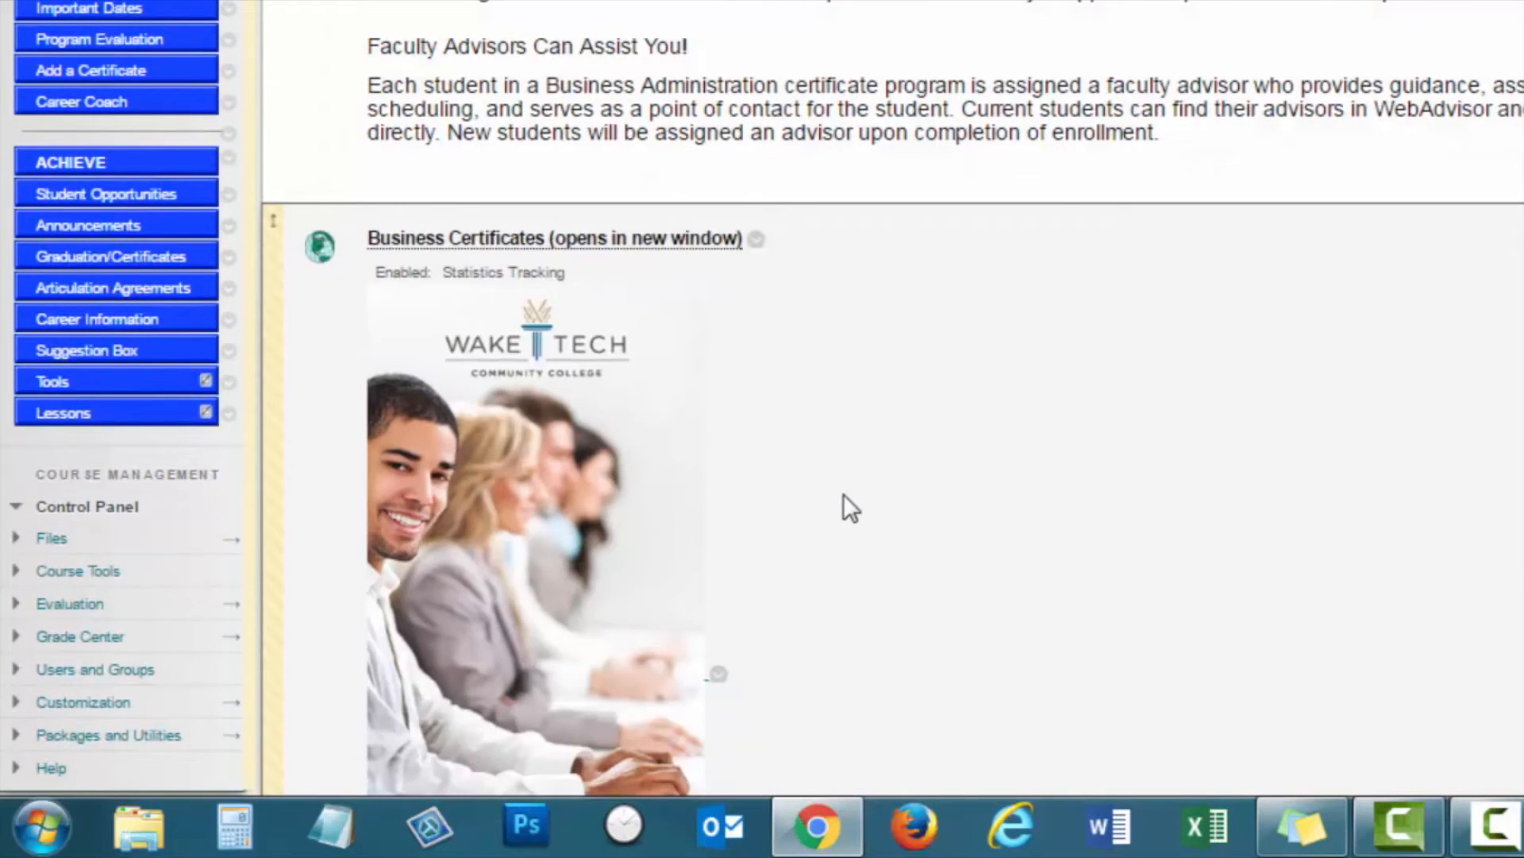
pyautogui.scroll(2, 844, 494)
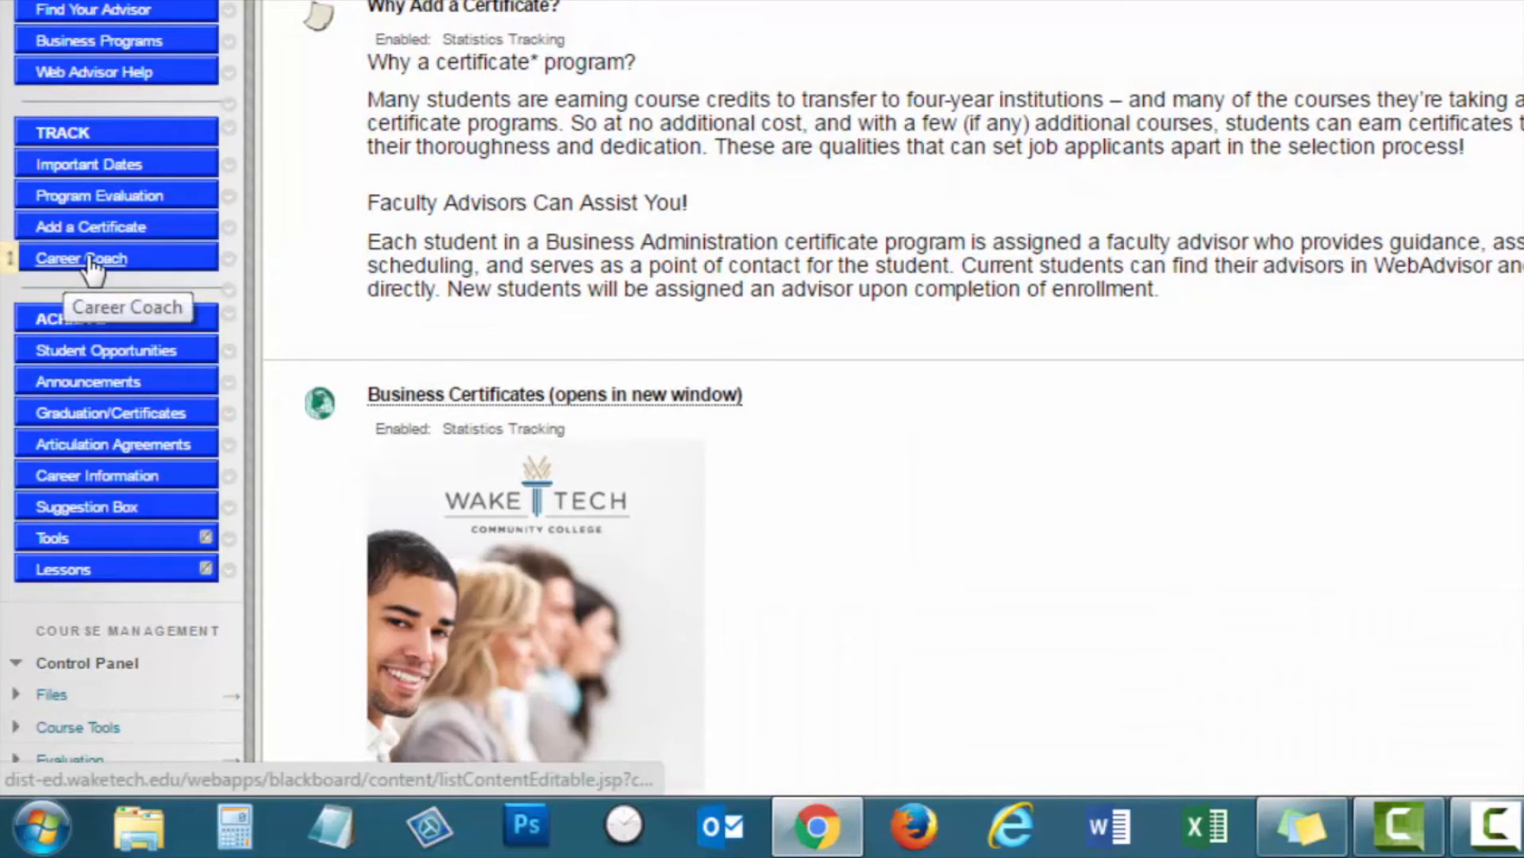
# View the Career Coach page, then move on to the Student Opportunities page
pyautogui.click(87, 260)
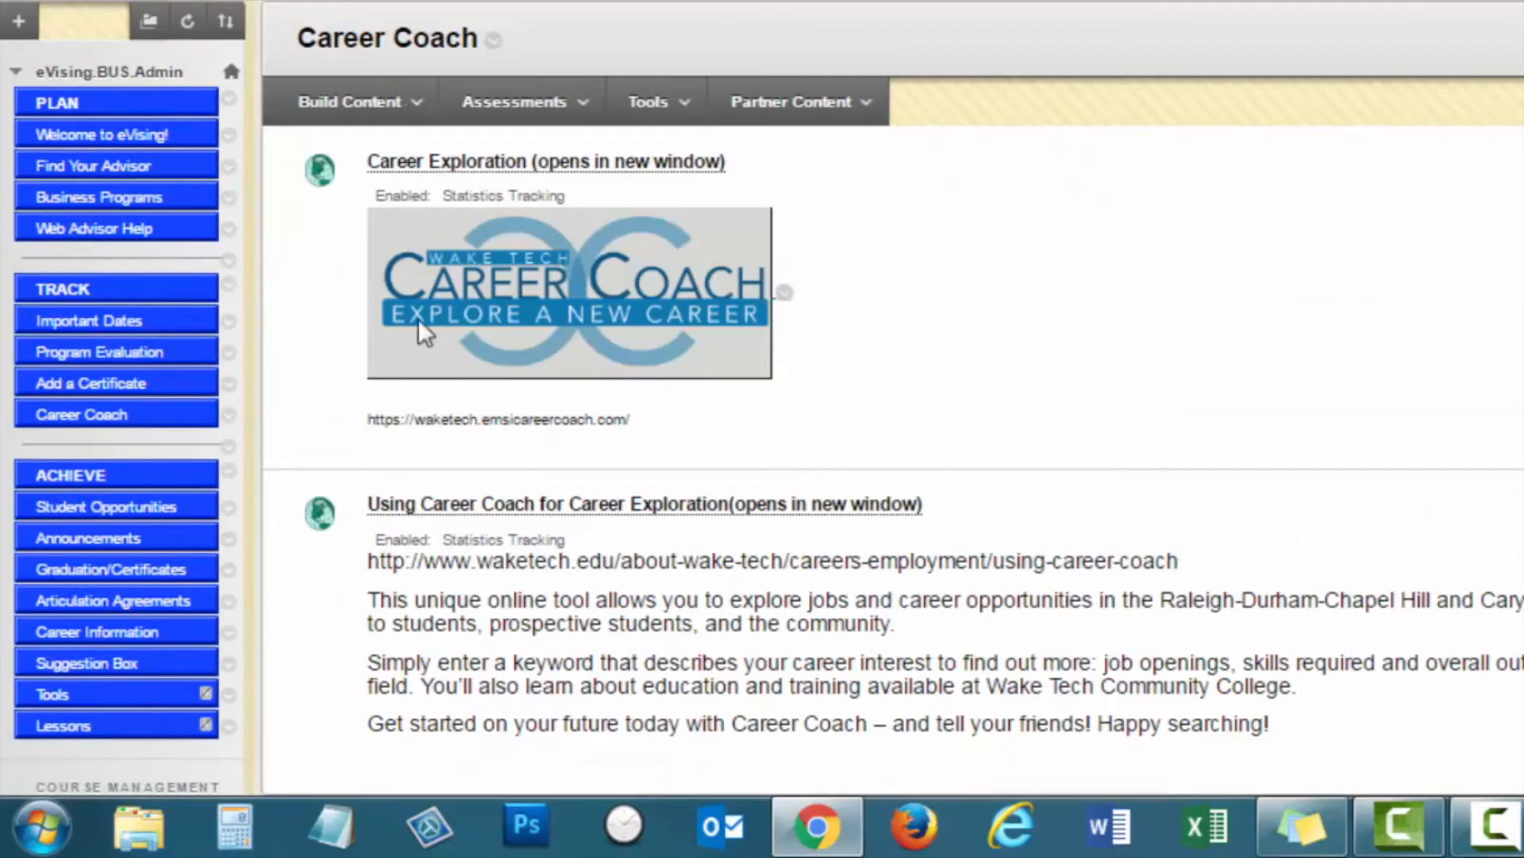
pyautogui.moveTo(905, 286)
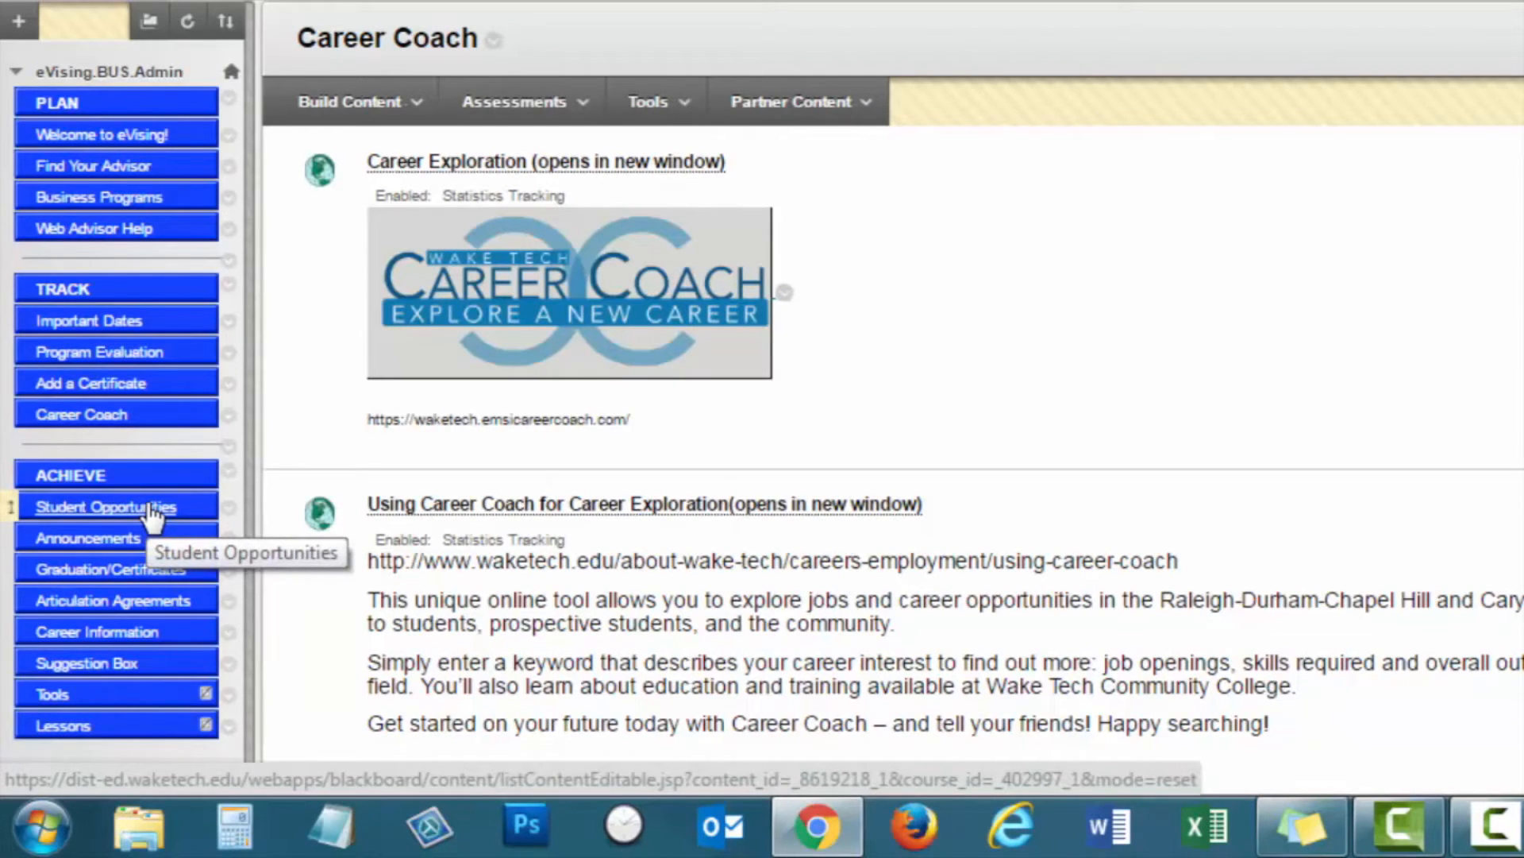
pyautogui.click(146, 509)
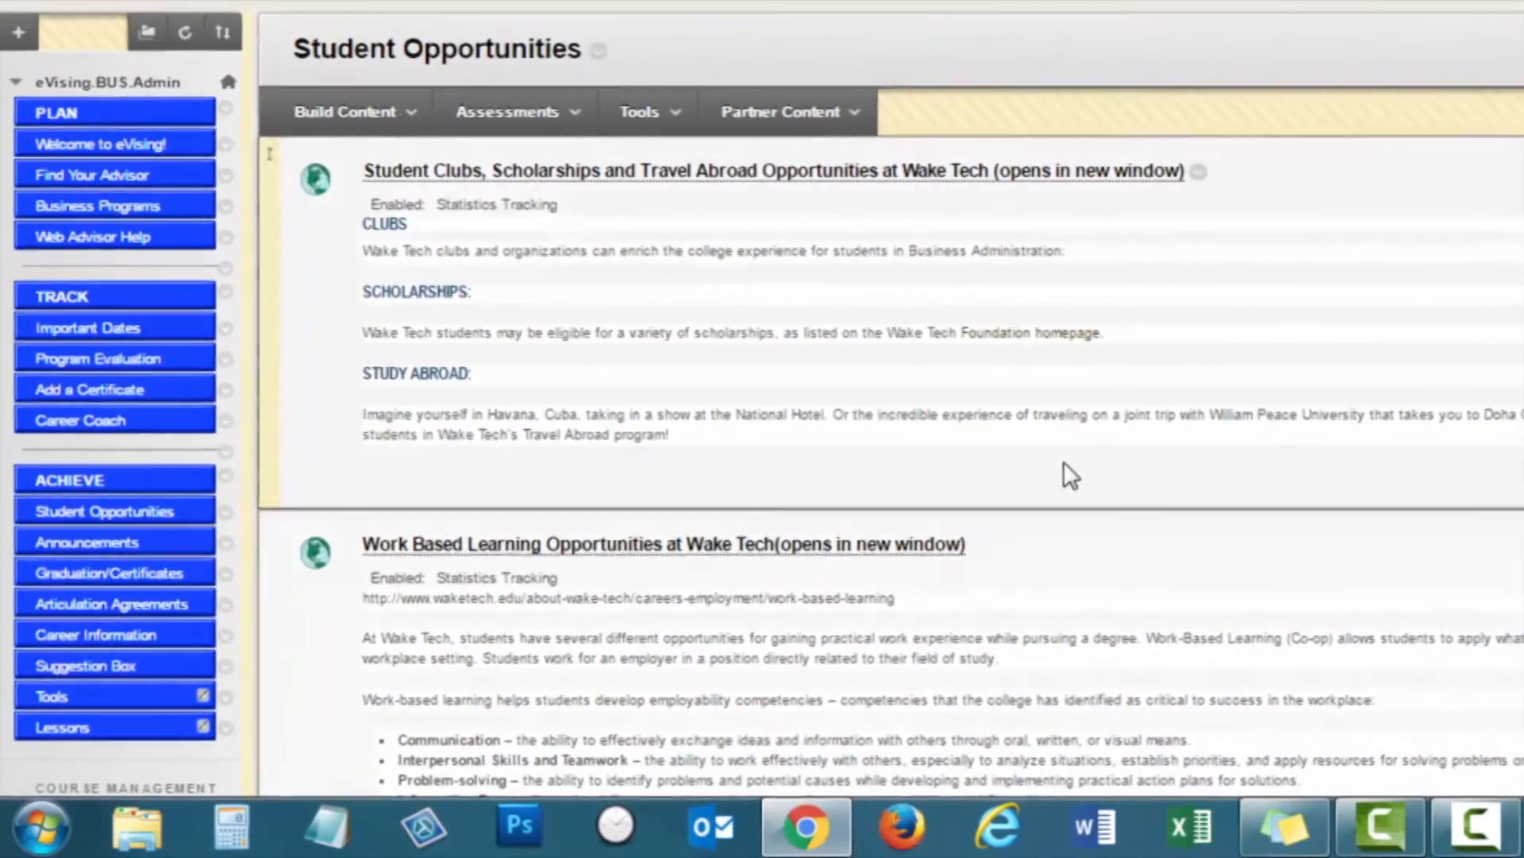
pyautogui.scroll(-1, 908, 520)
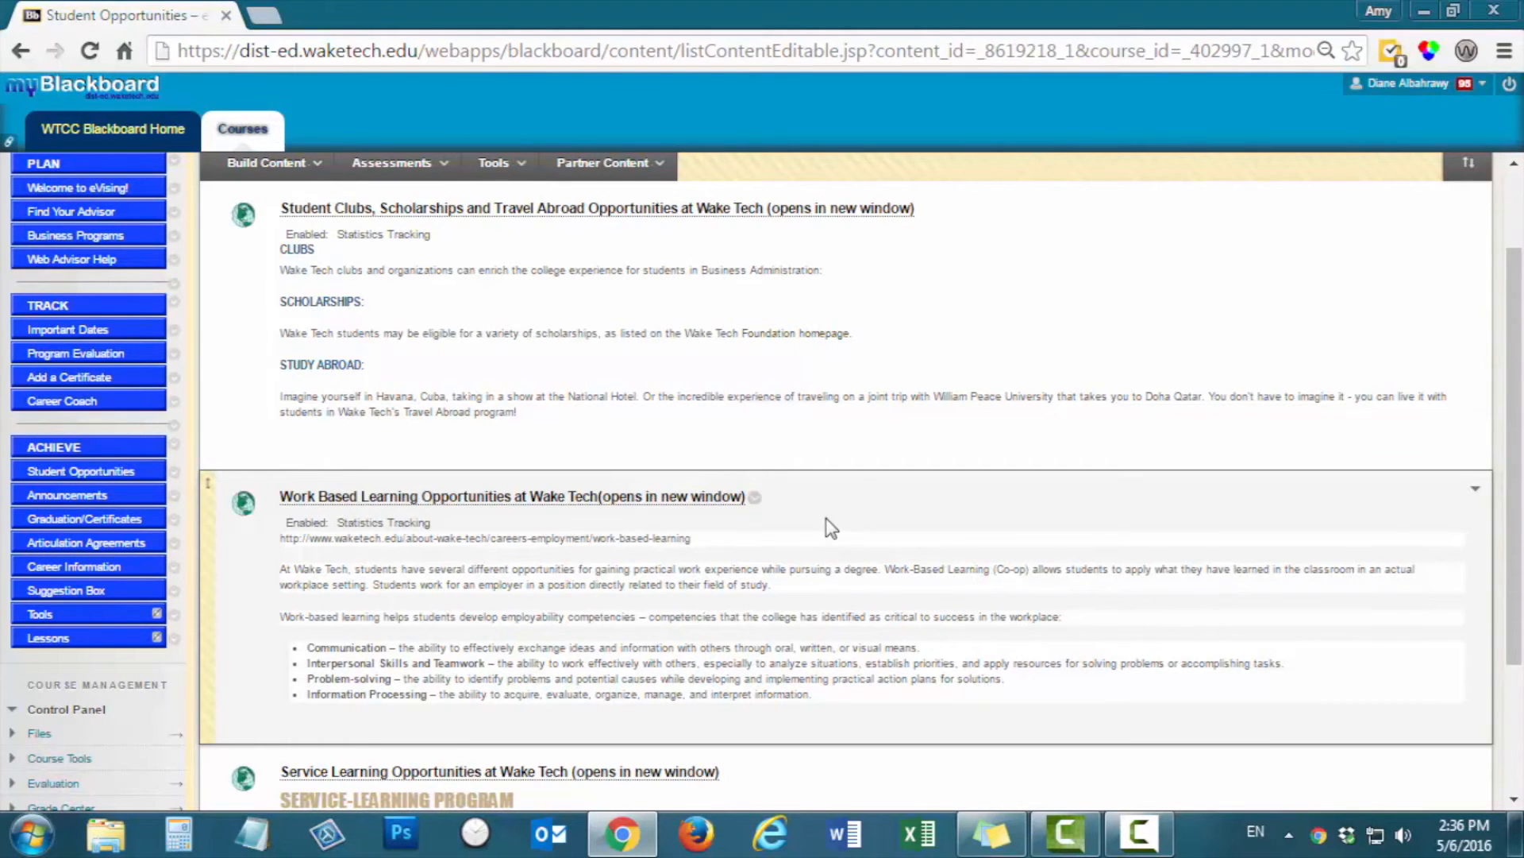
pyautogui.scroll(-2, 831, 528)
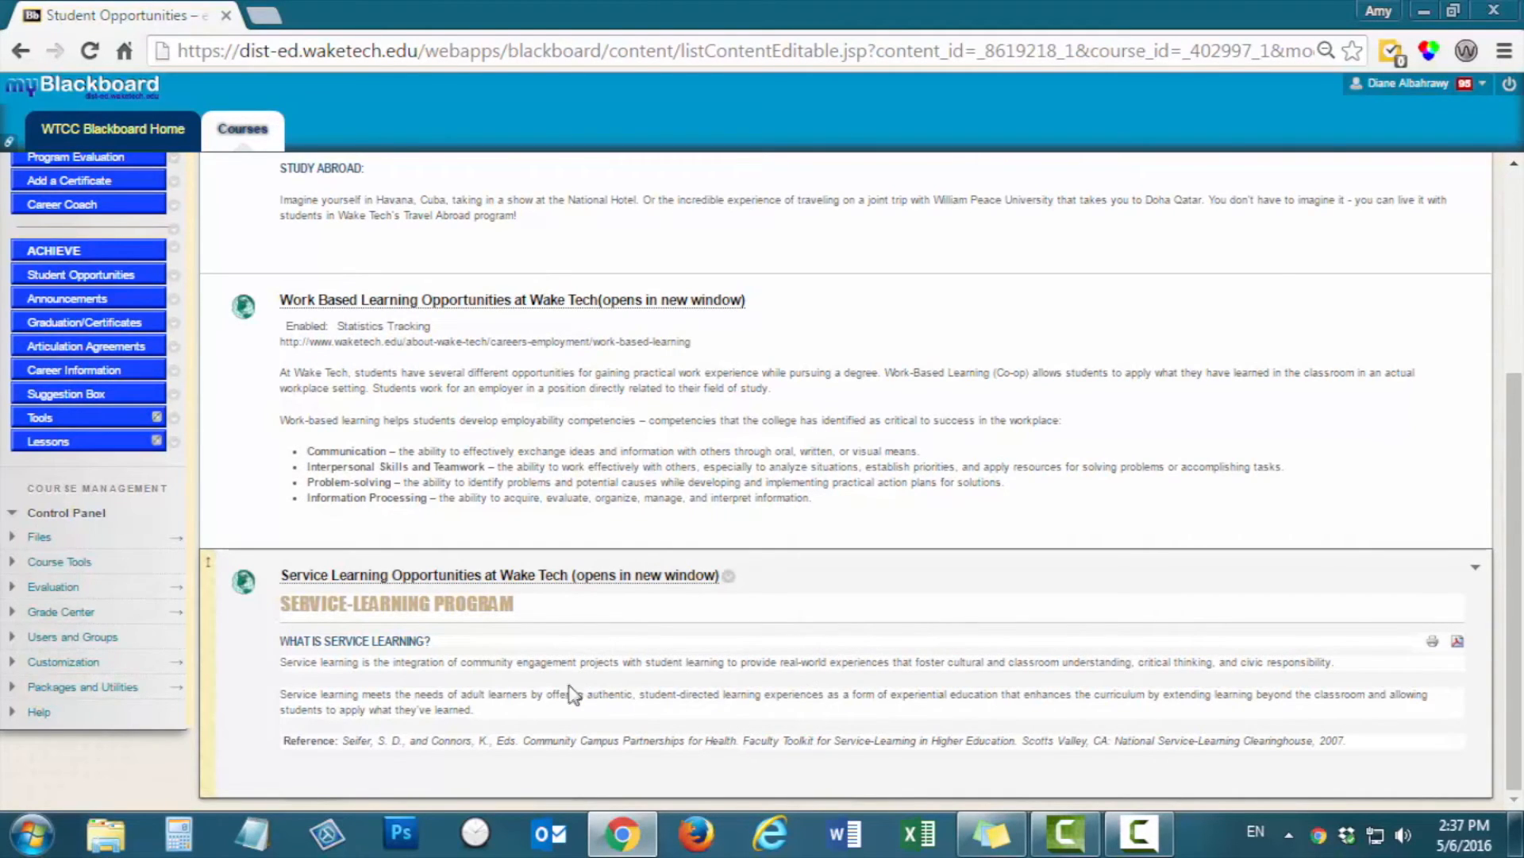
# Open the Graduation/Certificates page under ACHIEVE in the course menu
pyautogui.click(84, 321)
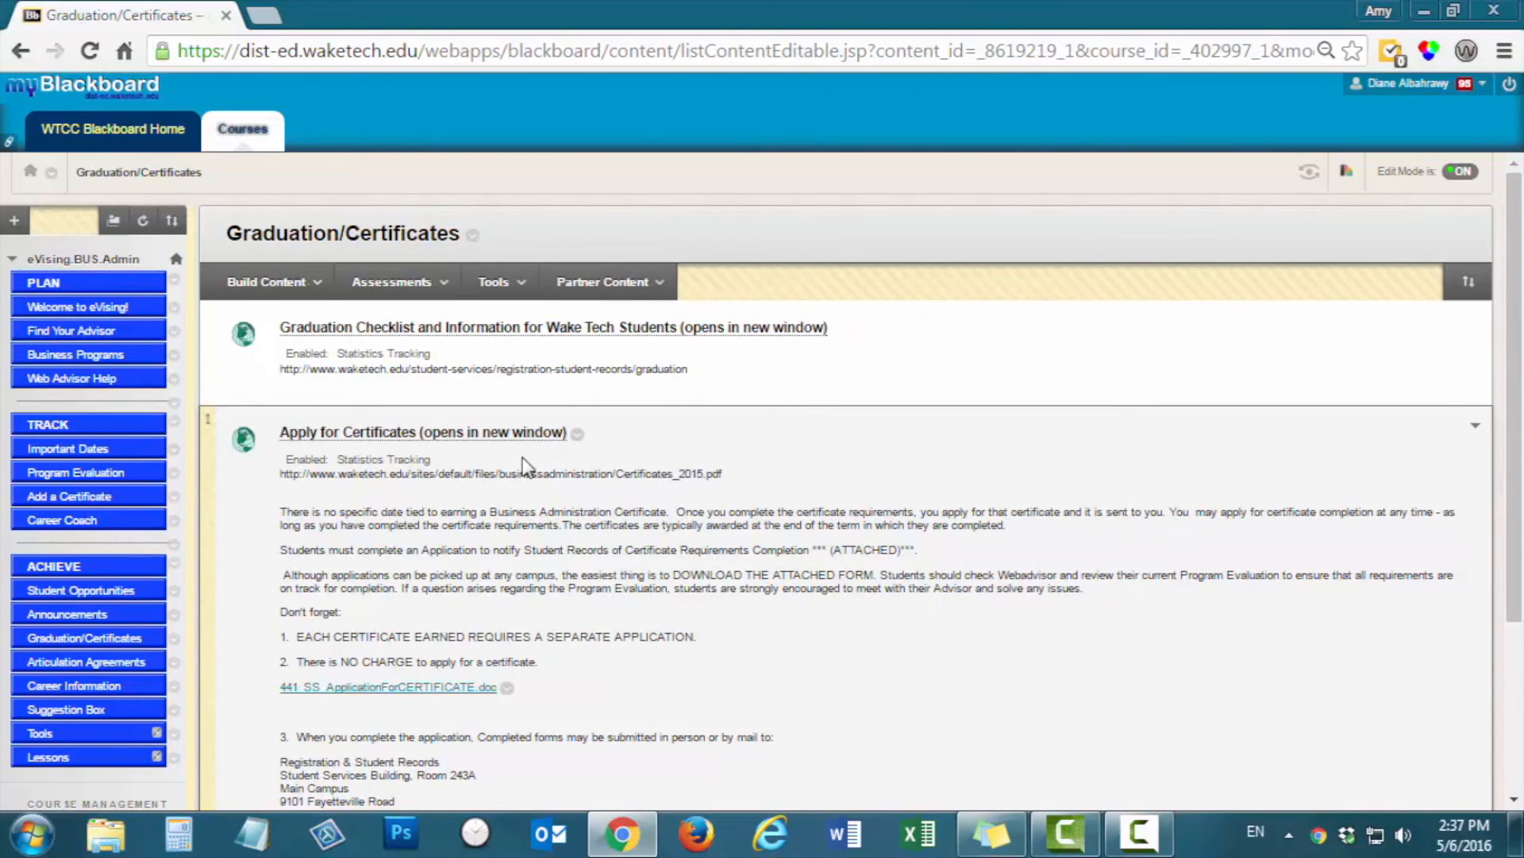
pyautogui.moveTo(834, 513)
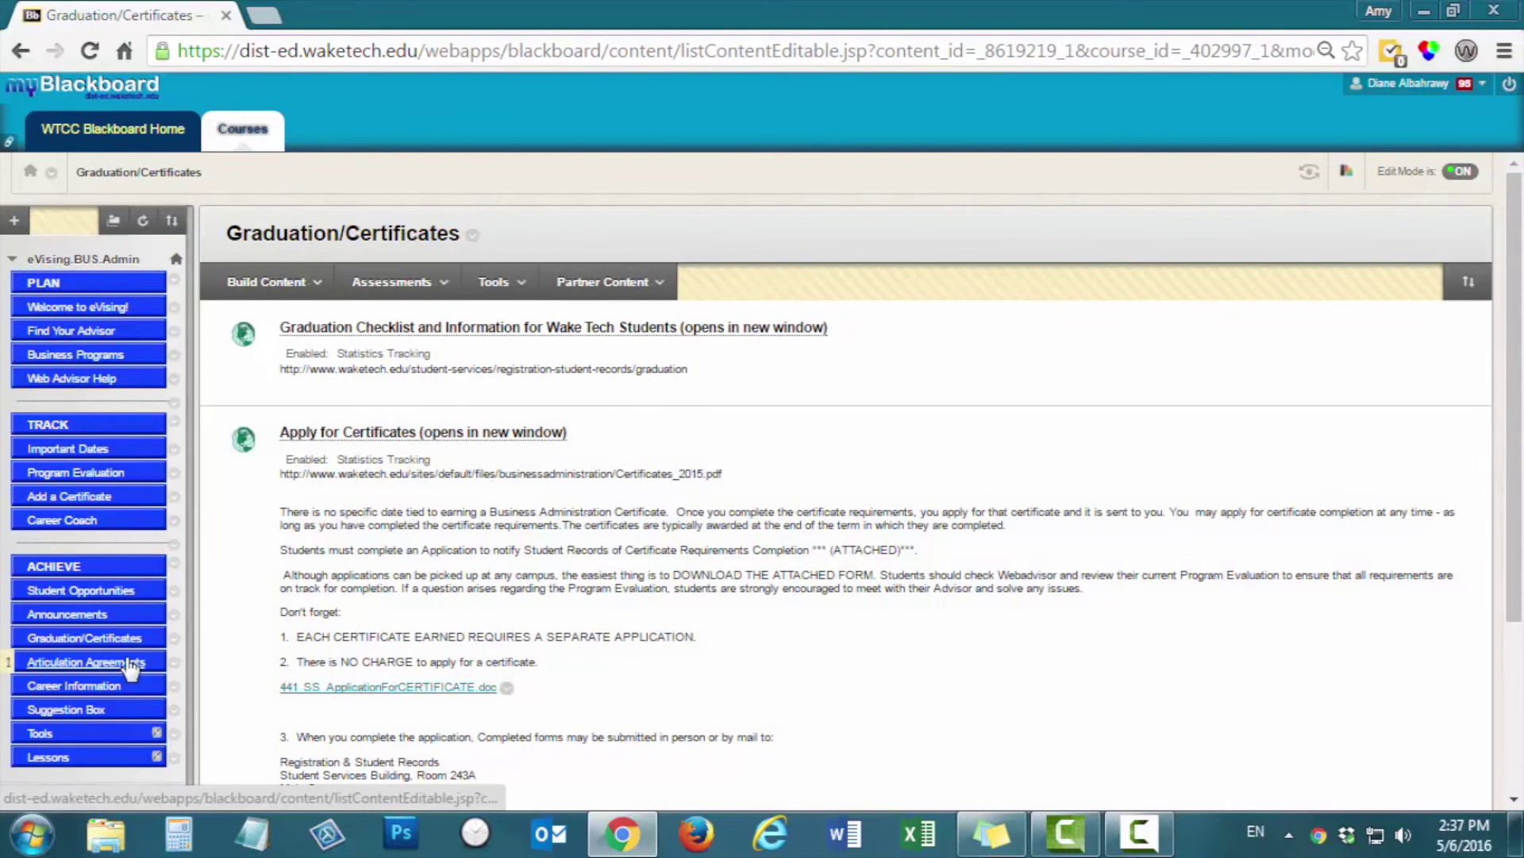
# View the Articulation Agreements page, then the Suggestion Box page with its satisfaction survey
pyautogui.click(87, 661)
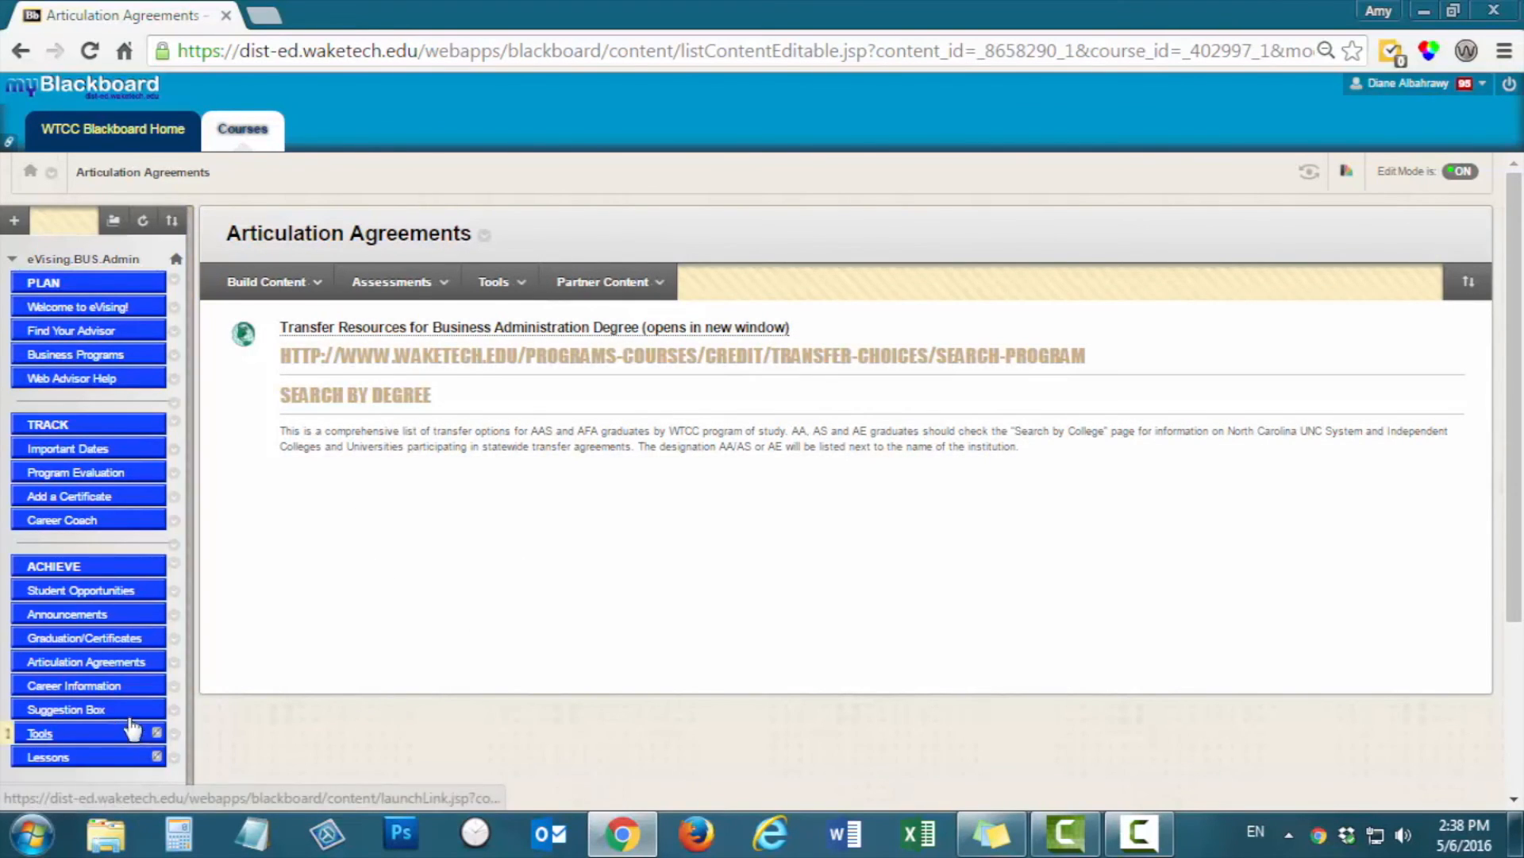
pyautogui.click(78, 711)
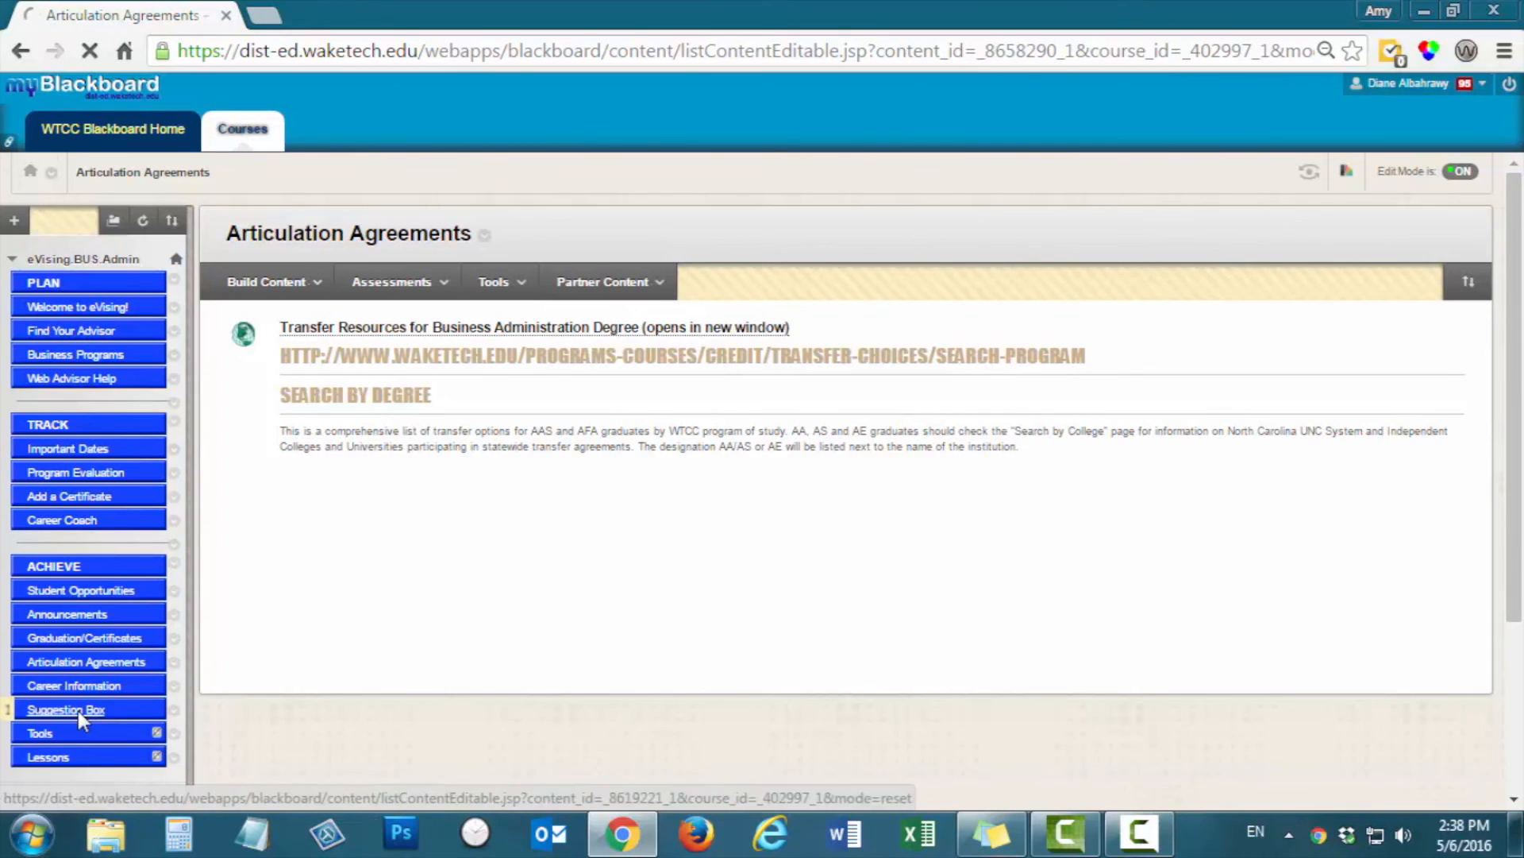